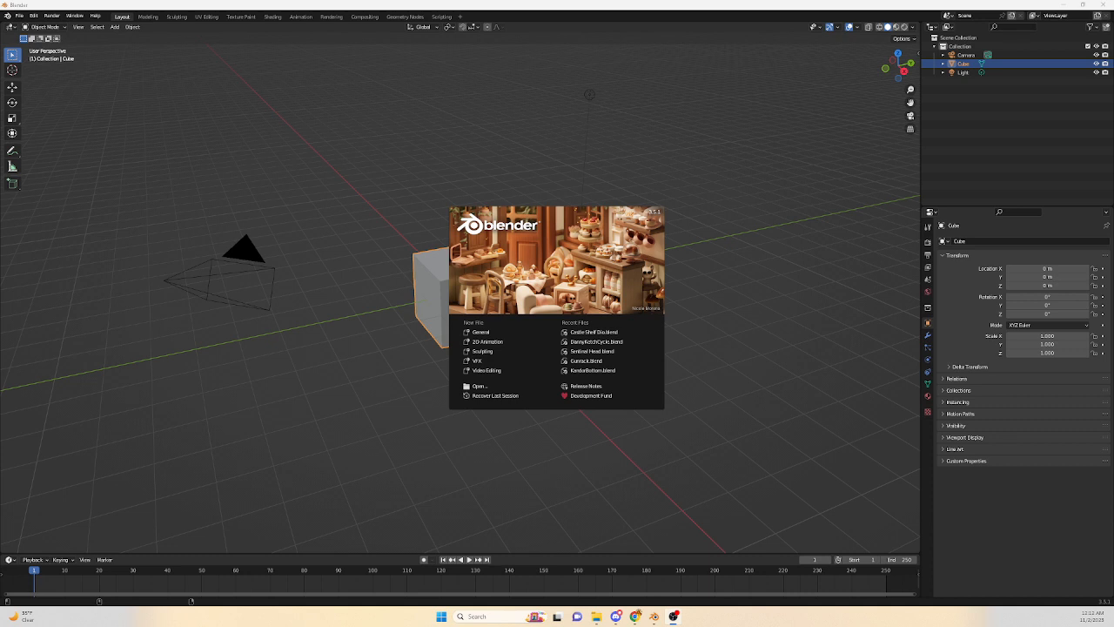
- Delete all the default objects from the scene: the camera, cube and light
key("Escape")
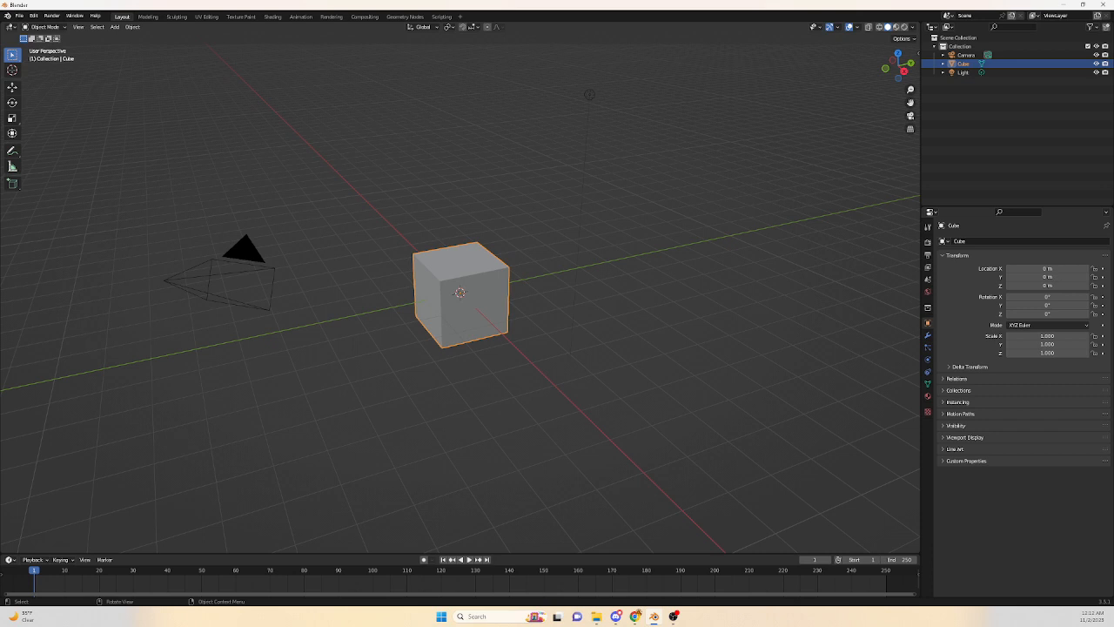
middle_click_drag(460, 293, 427, 290)
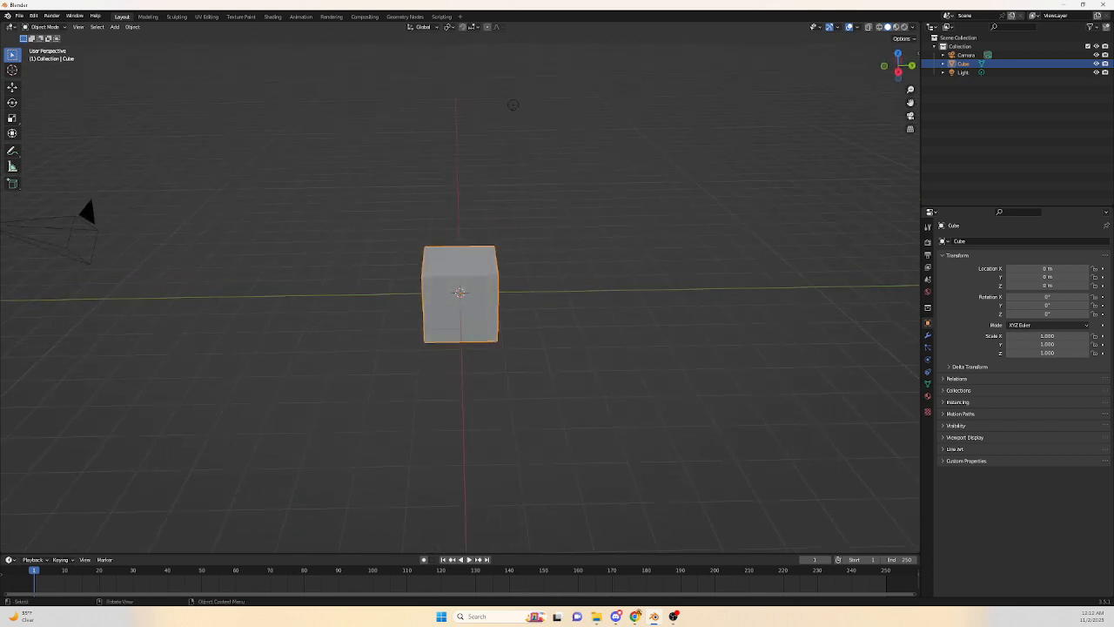
scroll(459, 292, "down", 1)
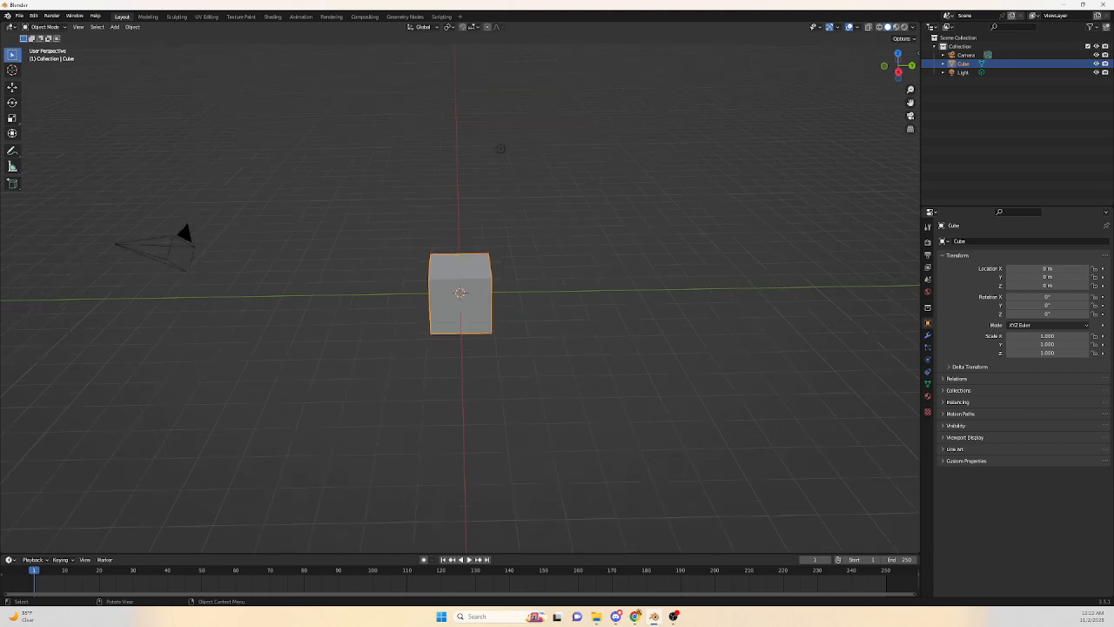
left_click(501, 148)
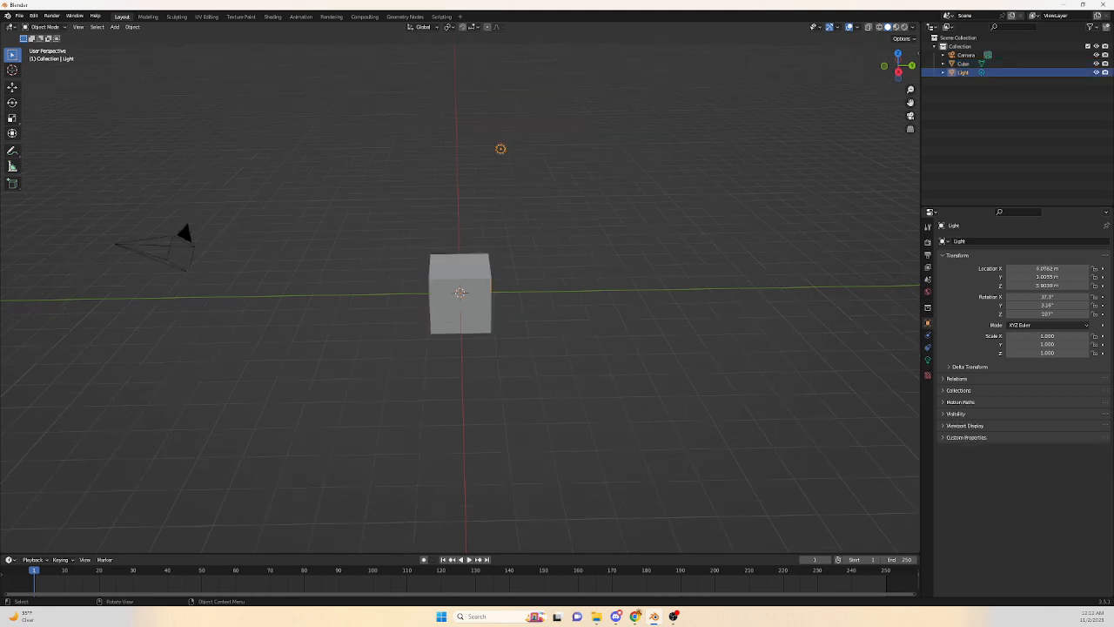
left_click(174, 247)
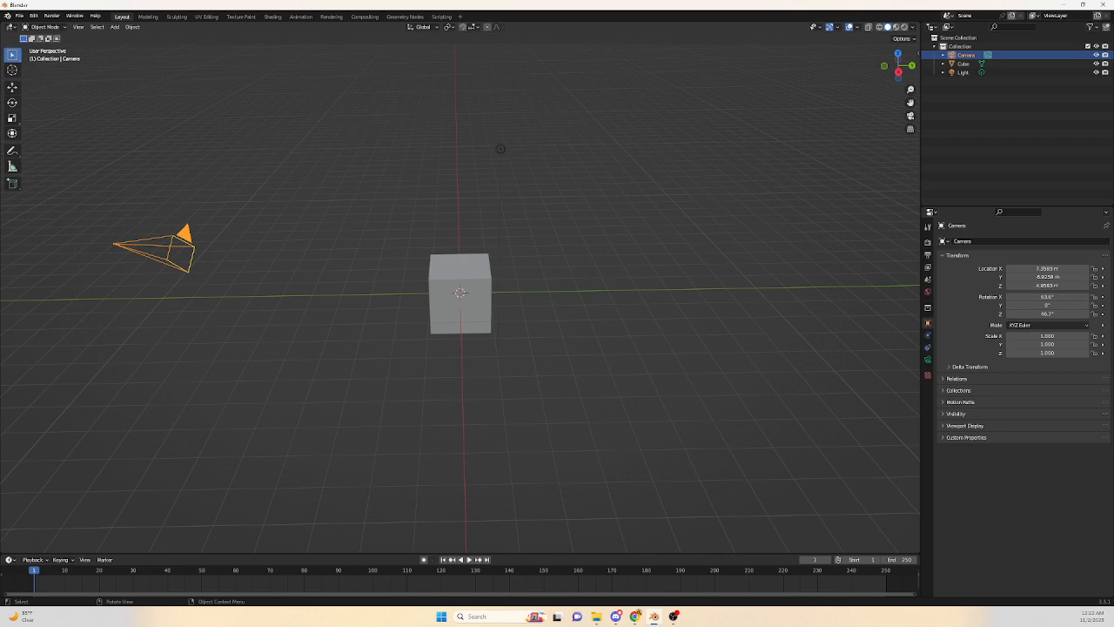
key("alt+a")
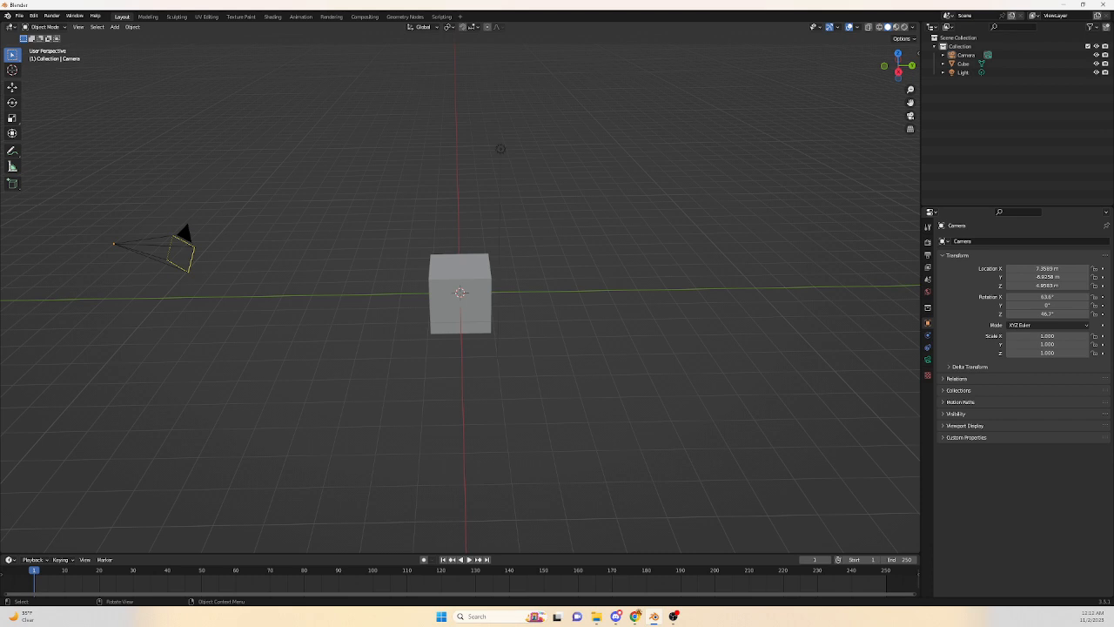
key("a")
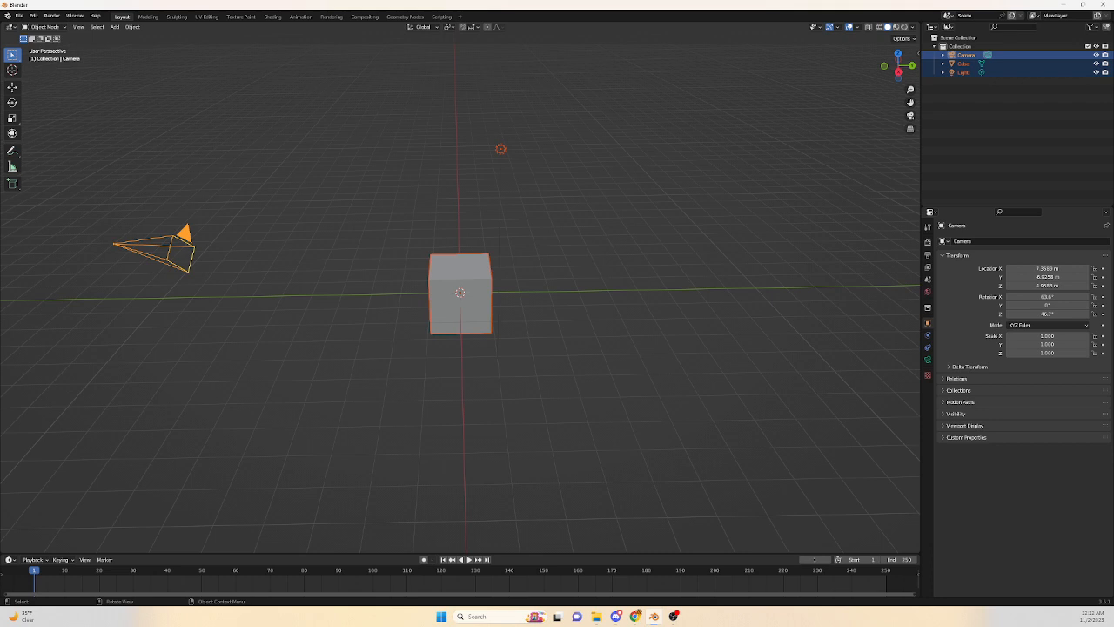
key("Delete")
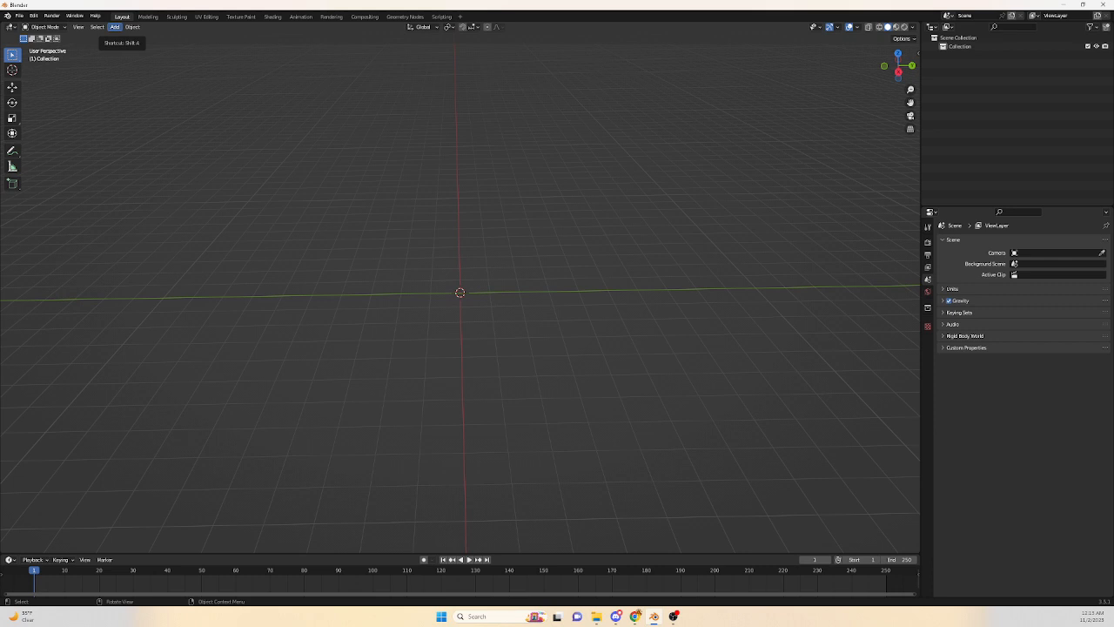
- Add a plane mesh and move it to about X -0.4 m, Y -4 m
left_click(114, 27)
mouse_move(127, 37)
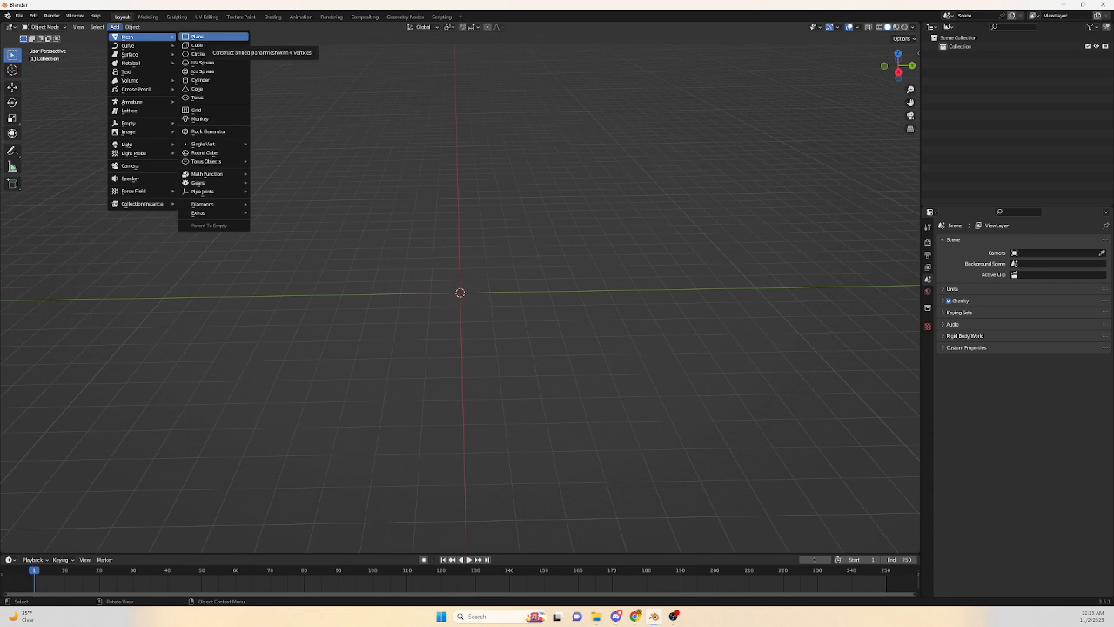
key("Return")
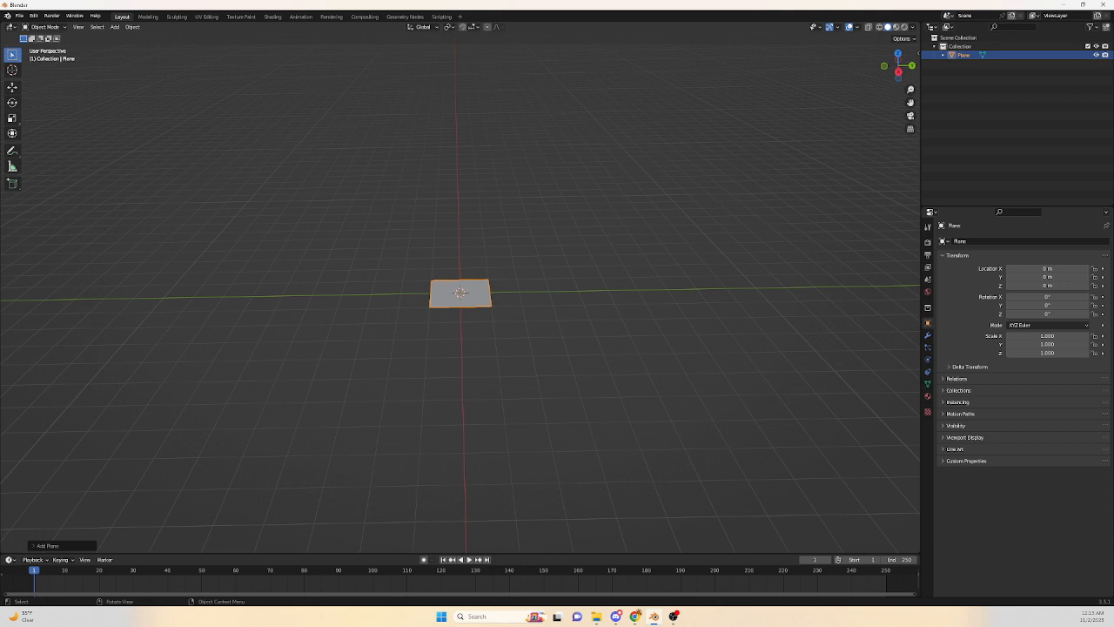
middle_click_drag(459, 293, 459, 371)
scroll(459, 293, "up", 4)
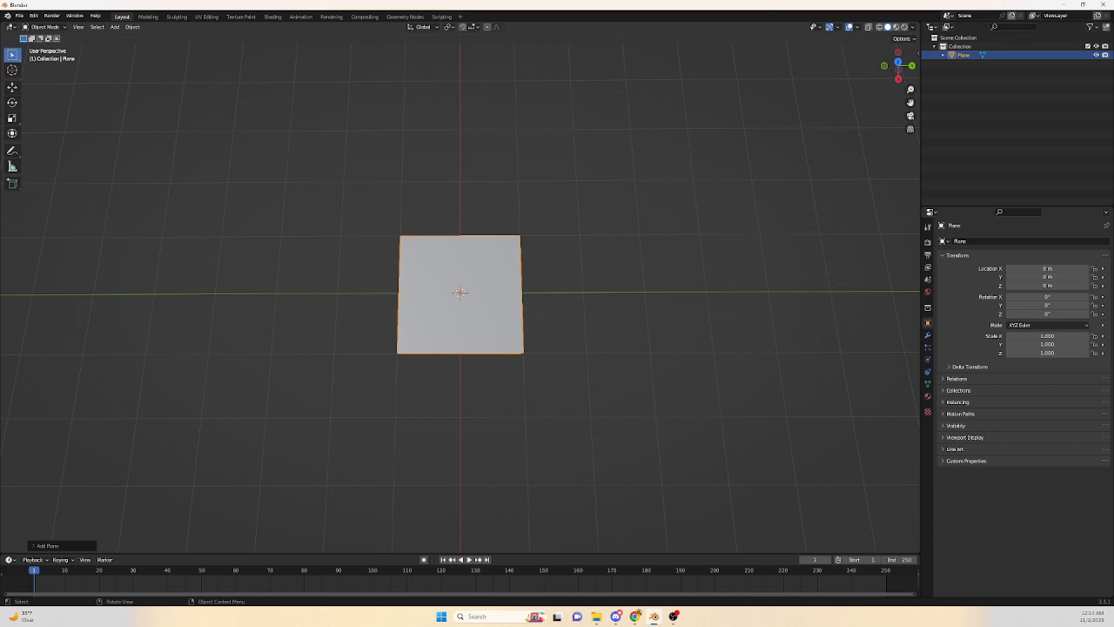
key("g")
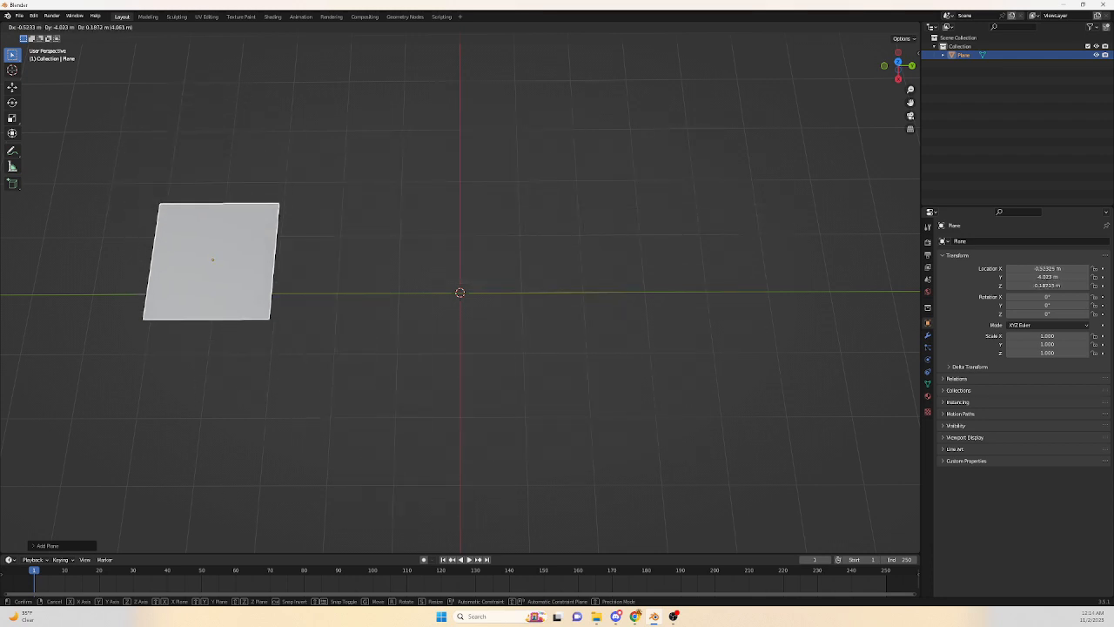
key("Return")
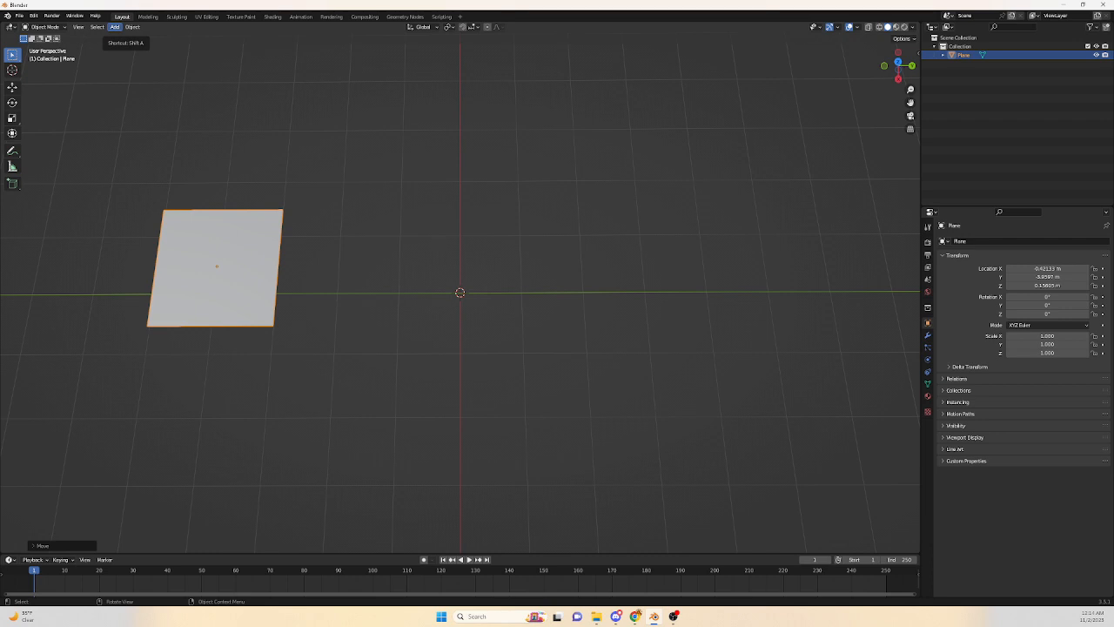
- Add a cube mesh and move it behind the plane, to about X -2.5 m, Y -2.2 m
left_click(114, 27)
mouse_move(127, 37)
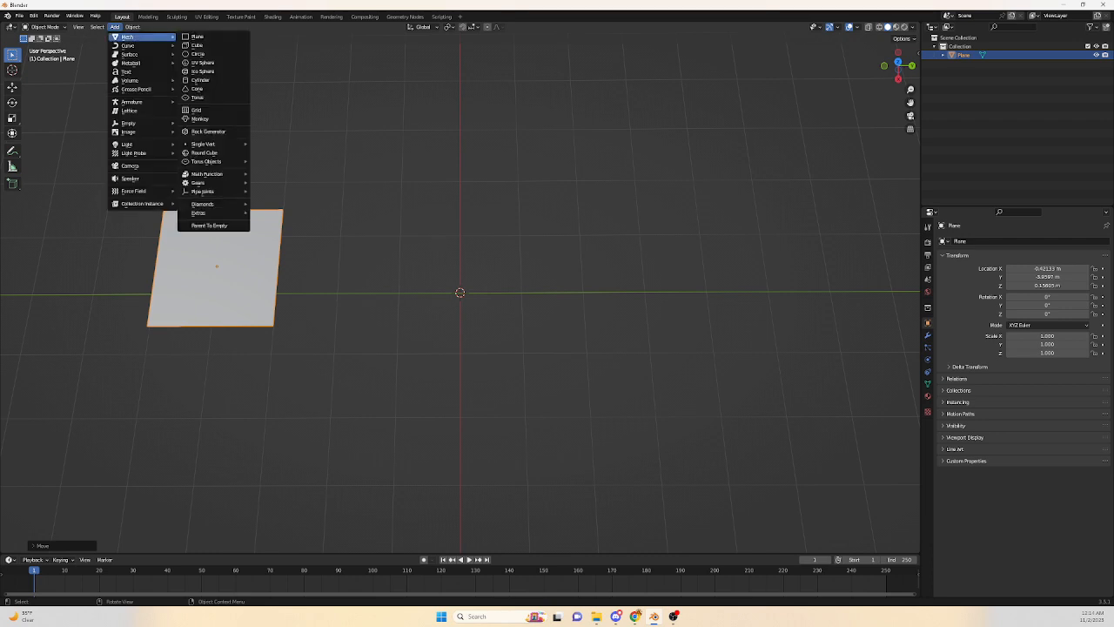
left_click(197, 45)
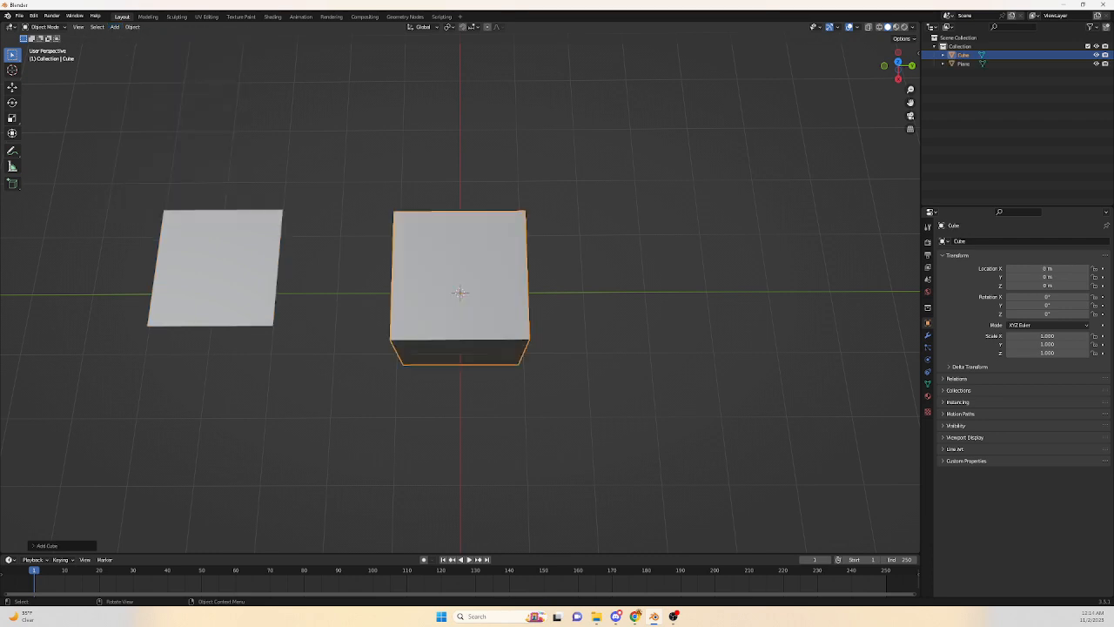
key("g")
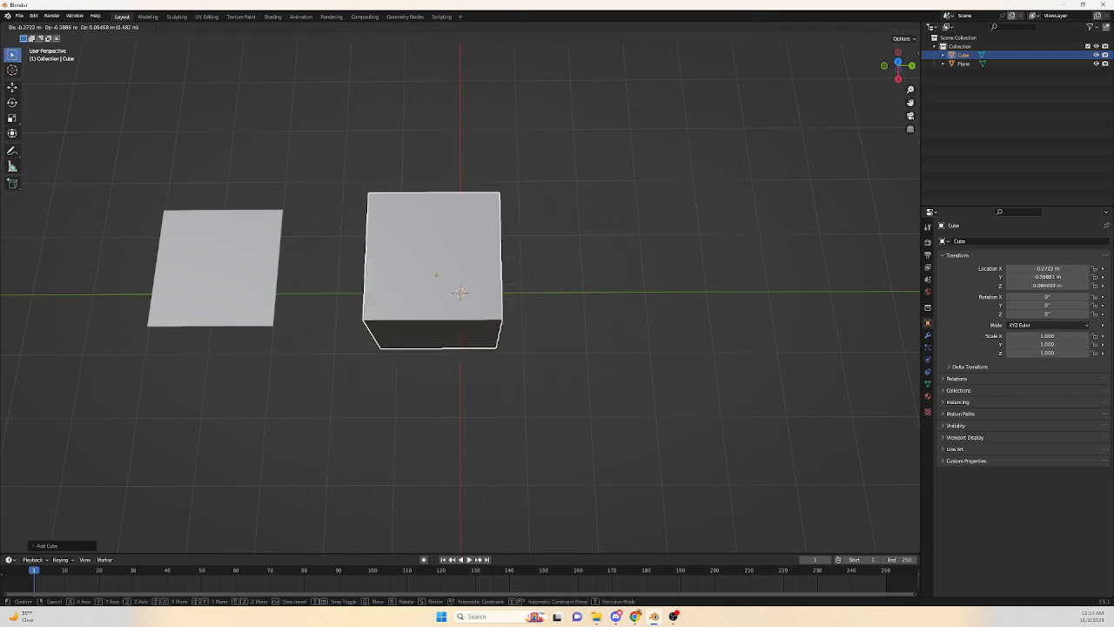
left_click(325, 130)
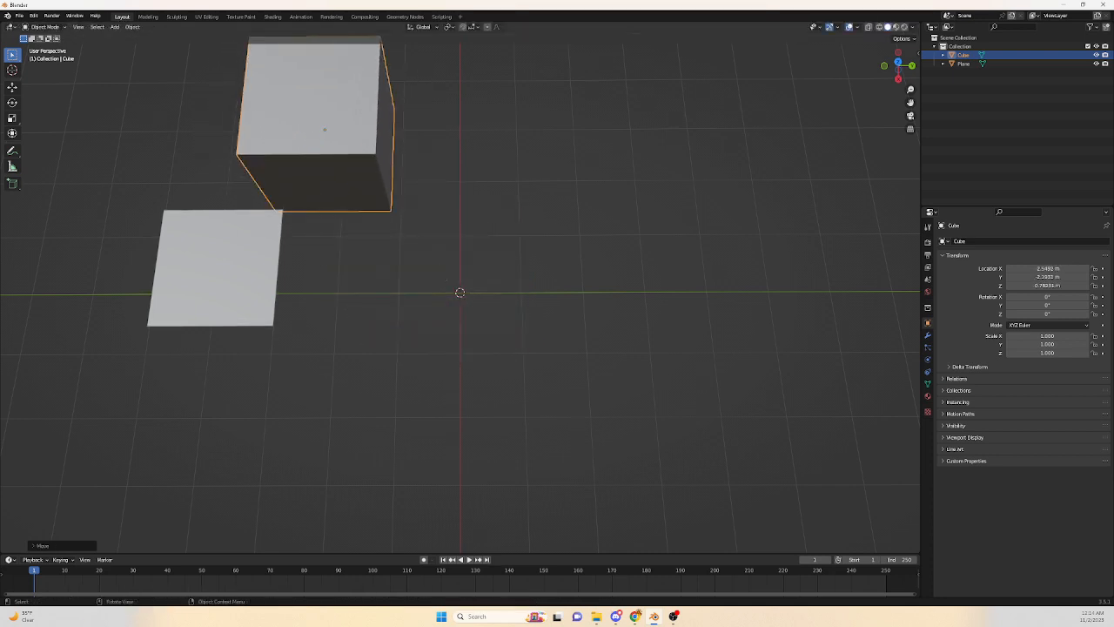
- Add a circle mesh and move it to about X -2.2 m, Y 3.3 m
left_click(114, 27)
mouse_move(130, 37)
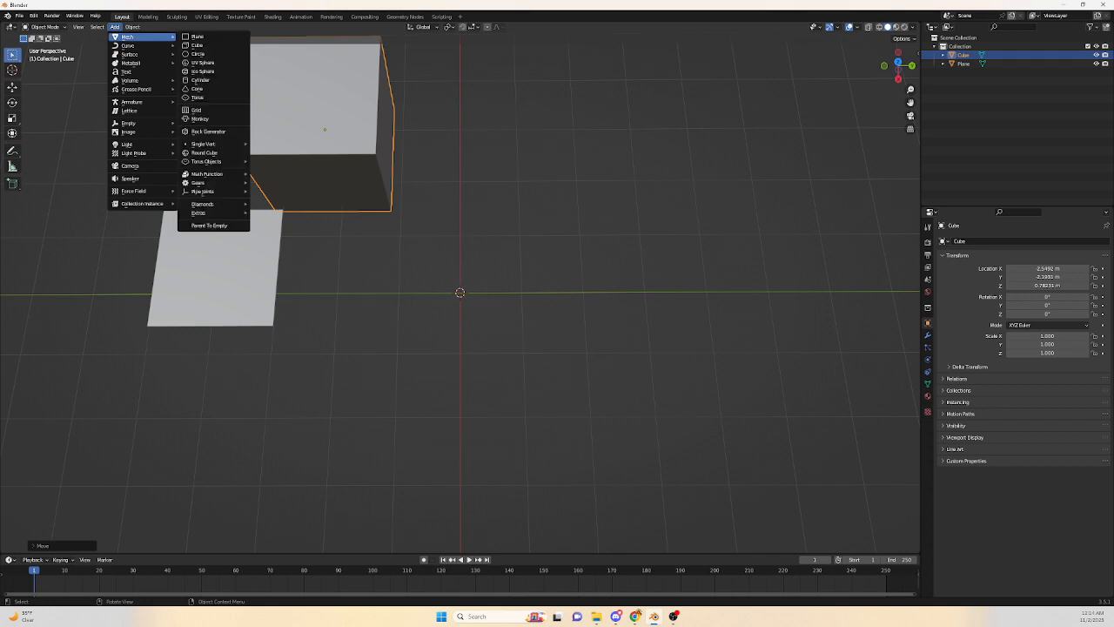
left_click(198, 54)
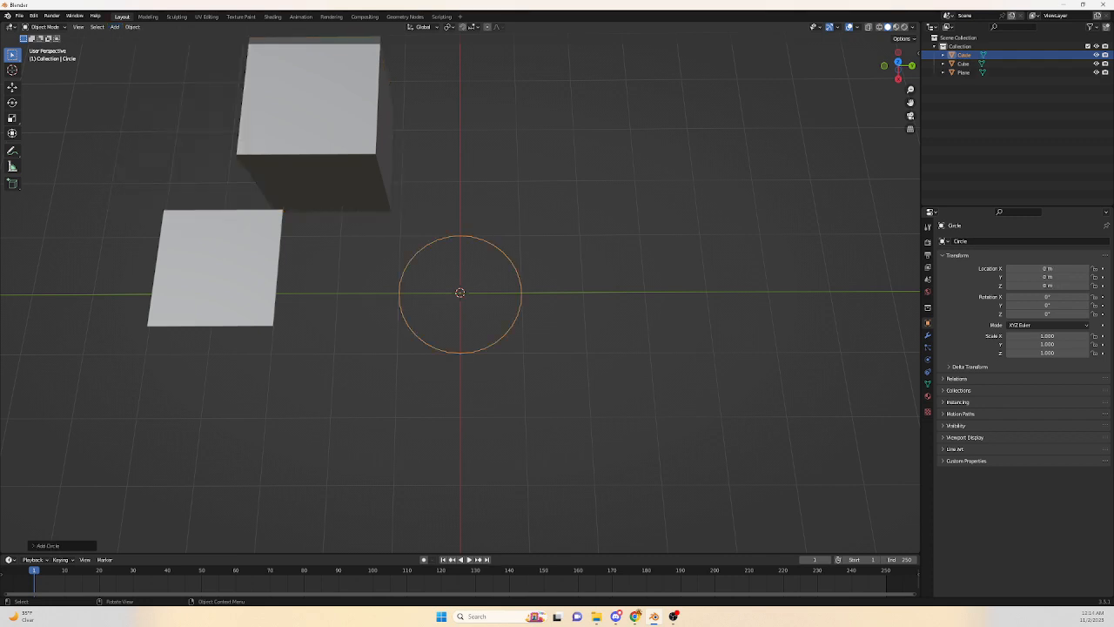
key("g")
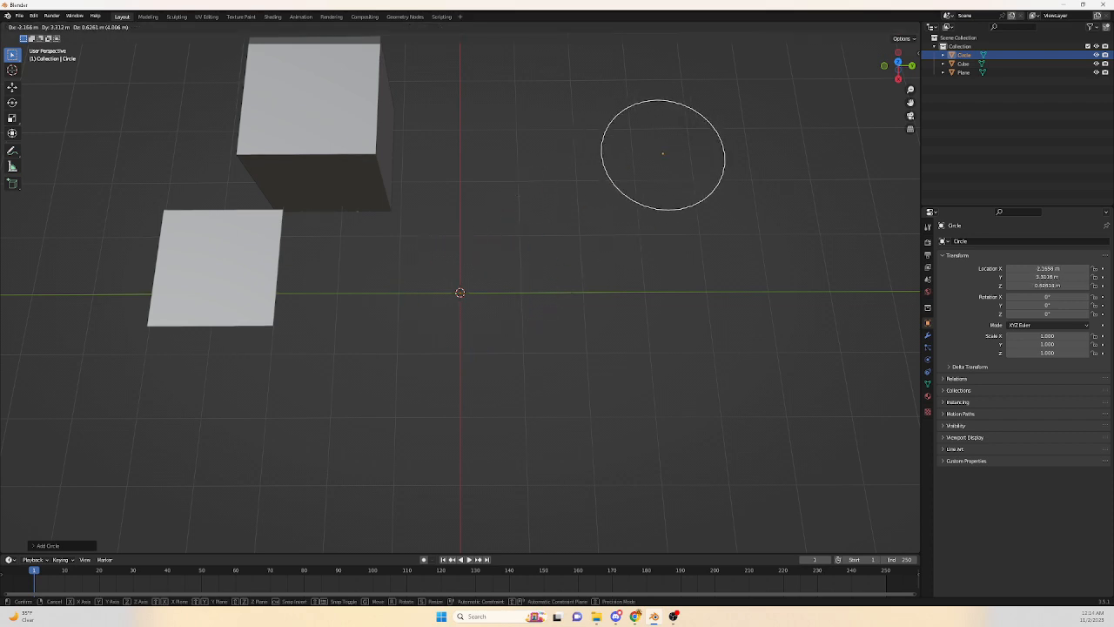
key("Return")
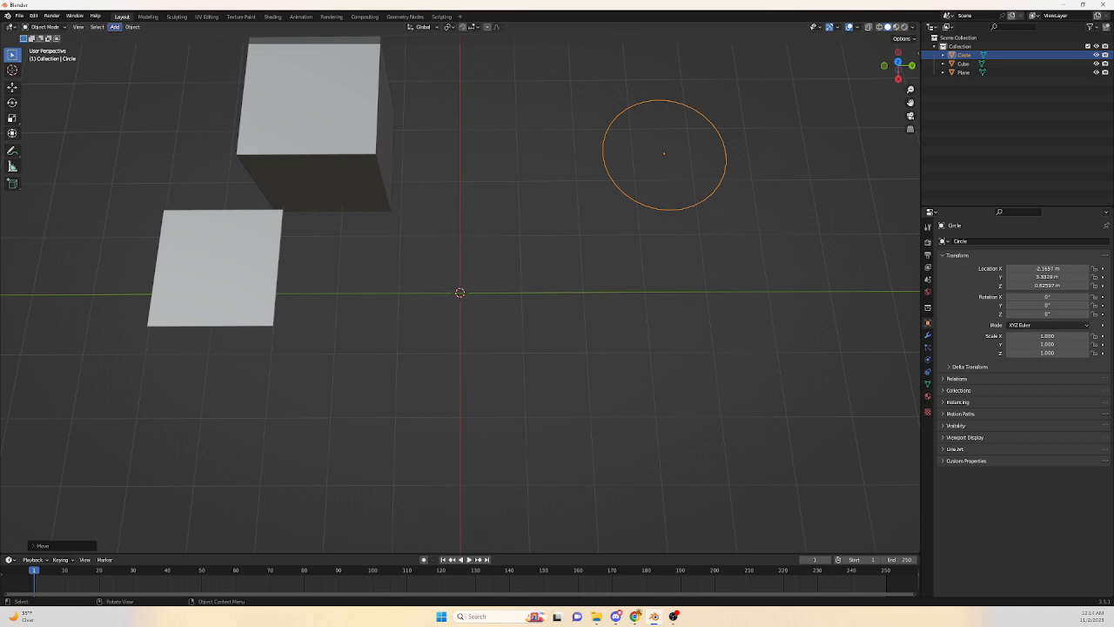
- Add a UV sphere and move it between the cube and the circle, to about X -2.2 m, Y 0.8 m
left_click(115, 27)
mouse_move(130, 37)
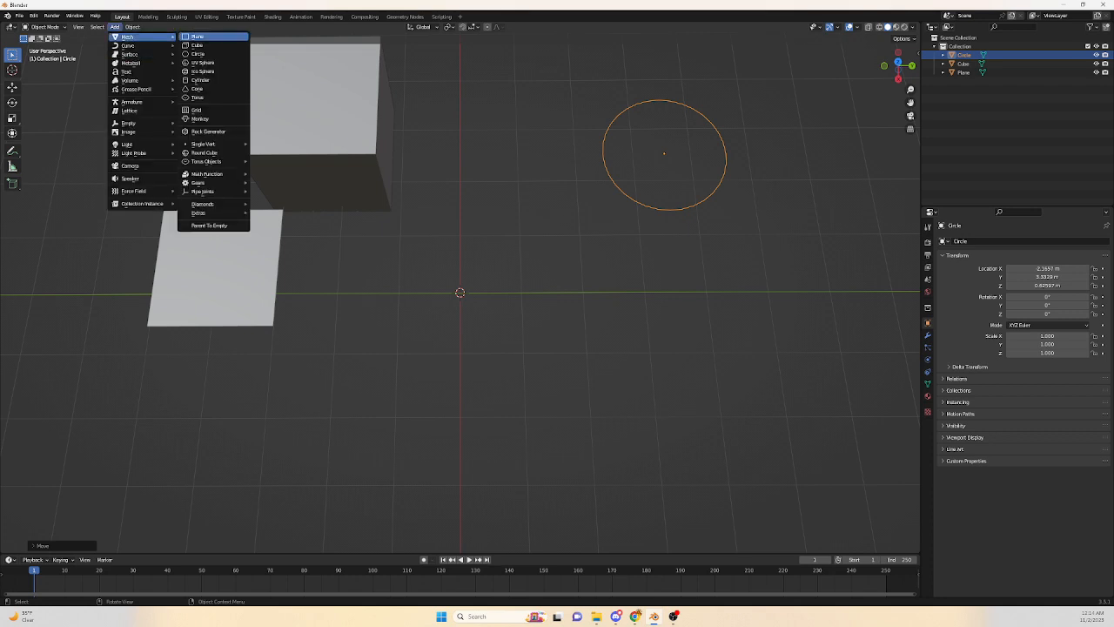
left_click(203, 63)
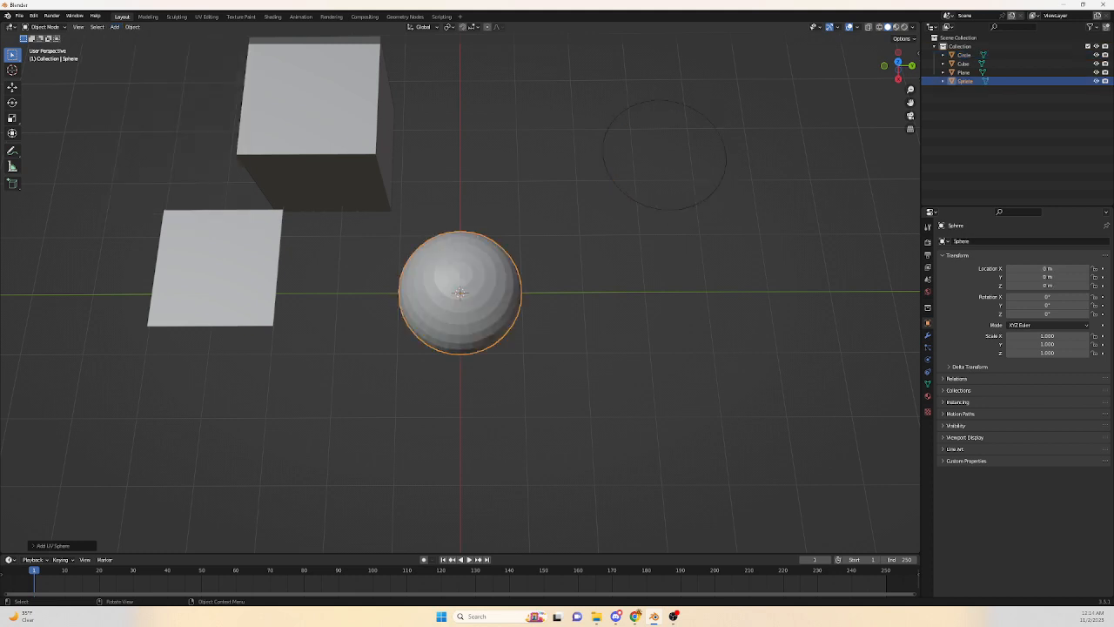
key("g")
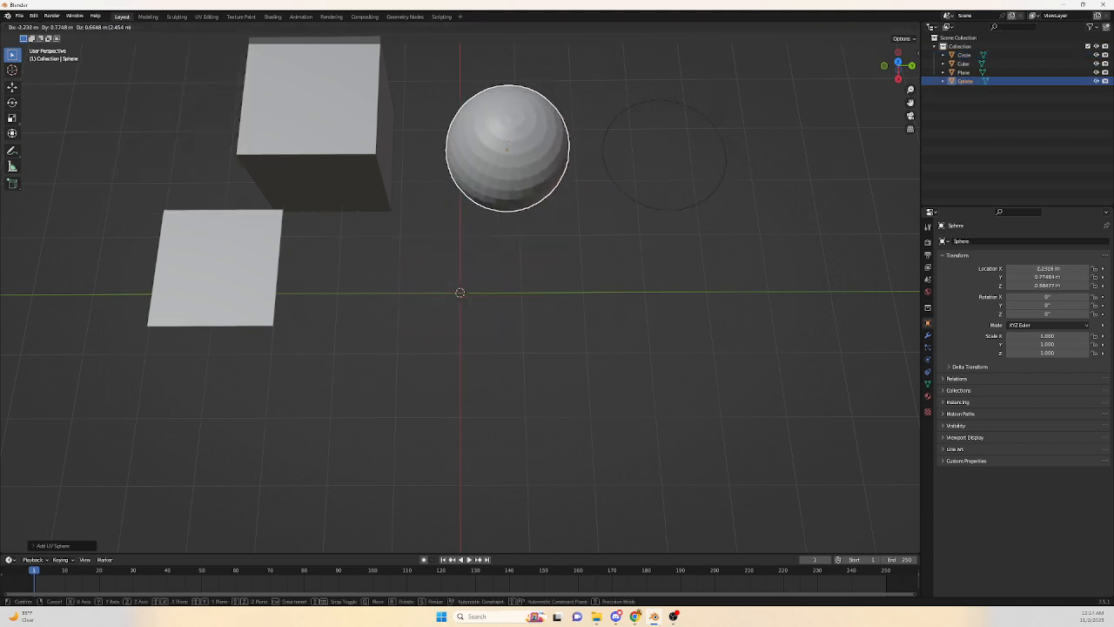
key("Return")
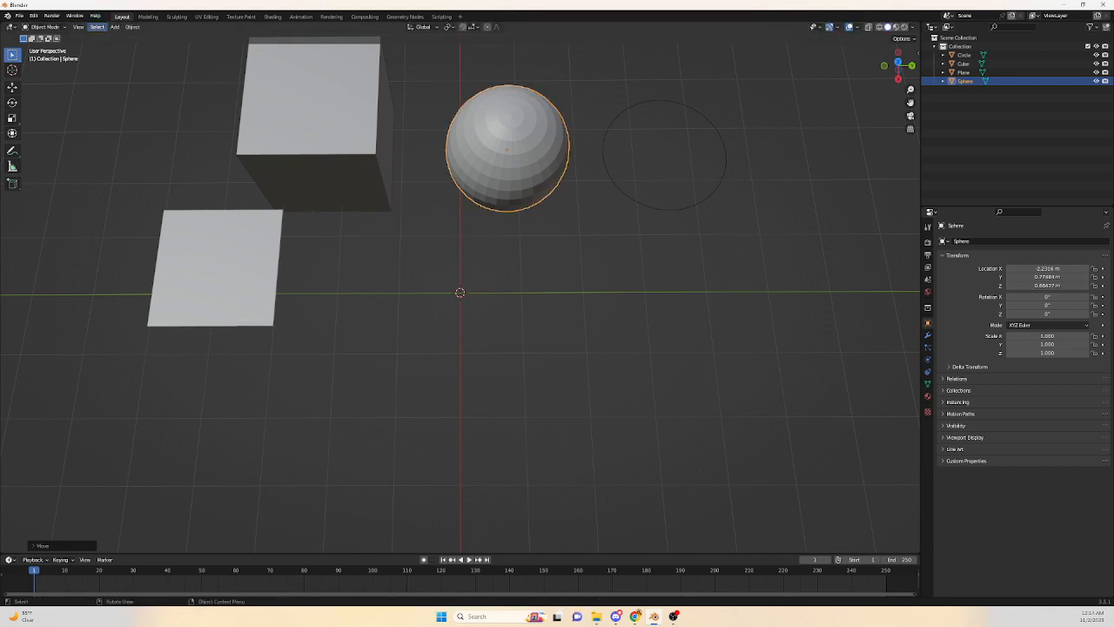
- Add an ico sphere and move it beyond the circle, to about X -2.2 m, Y 5.7 m
left_click(116, 27)
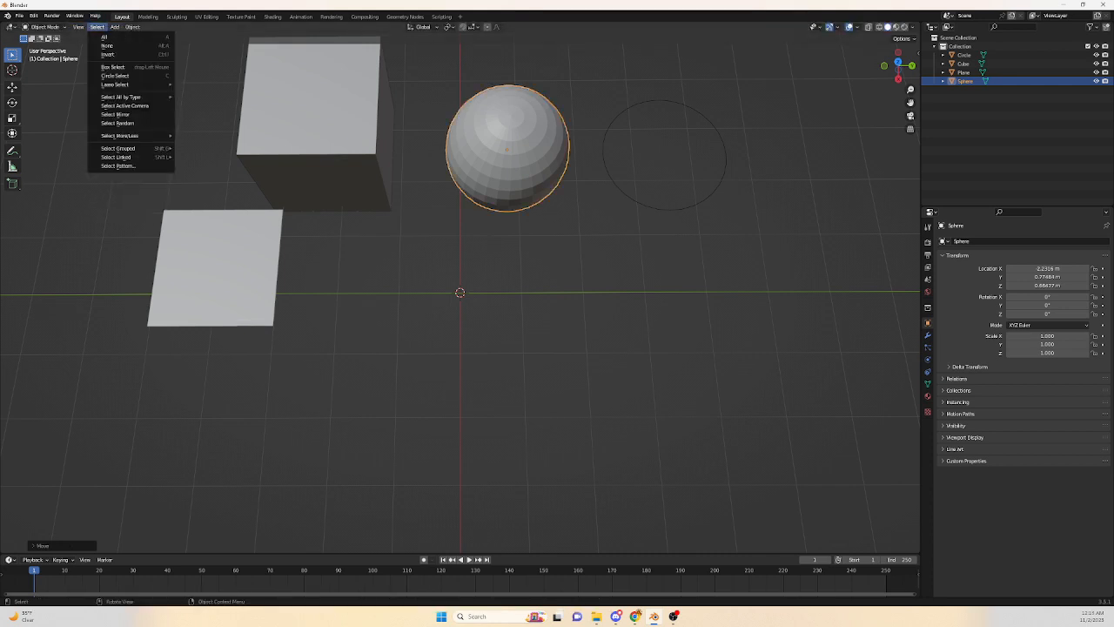
mouse_move(131, 37)
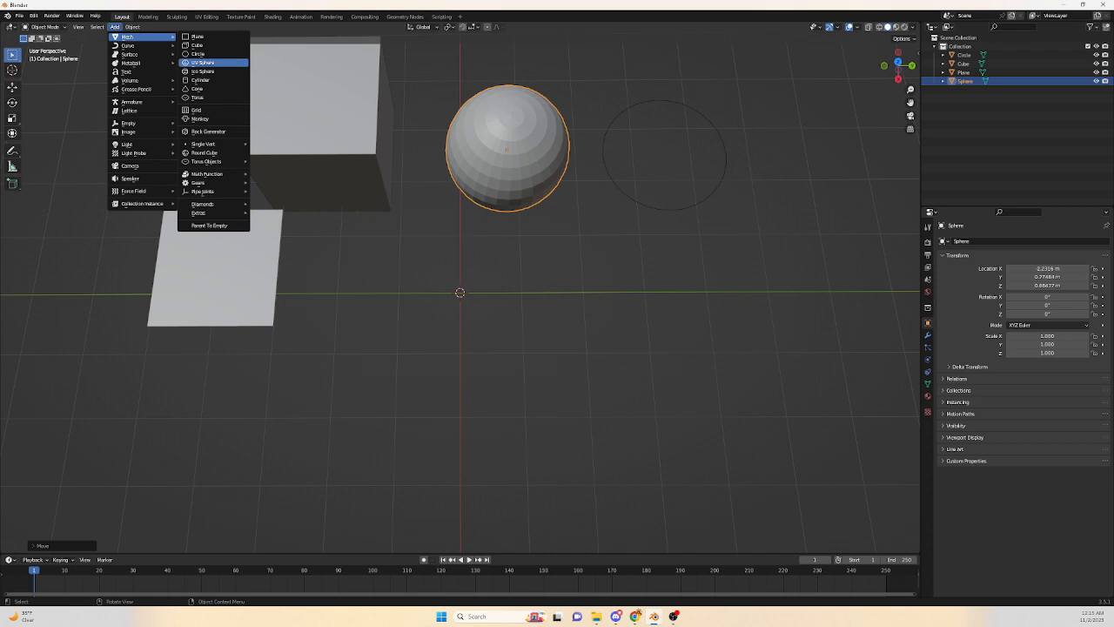
left_click(204, 72)
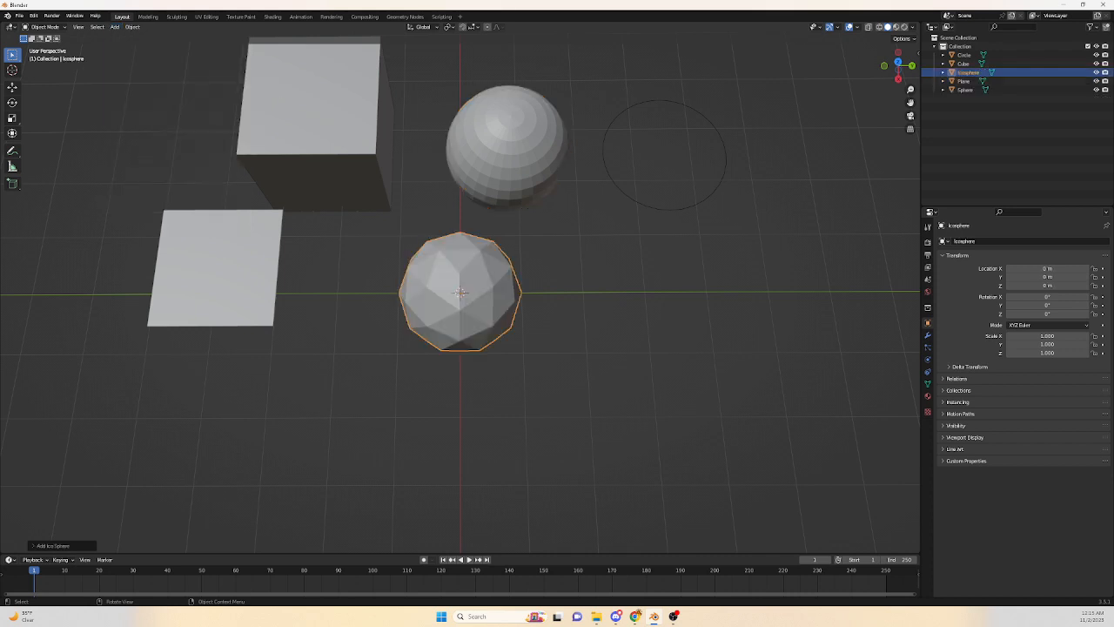
key("g")
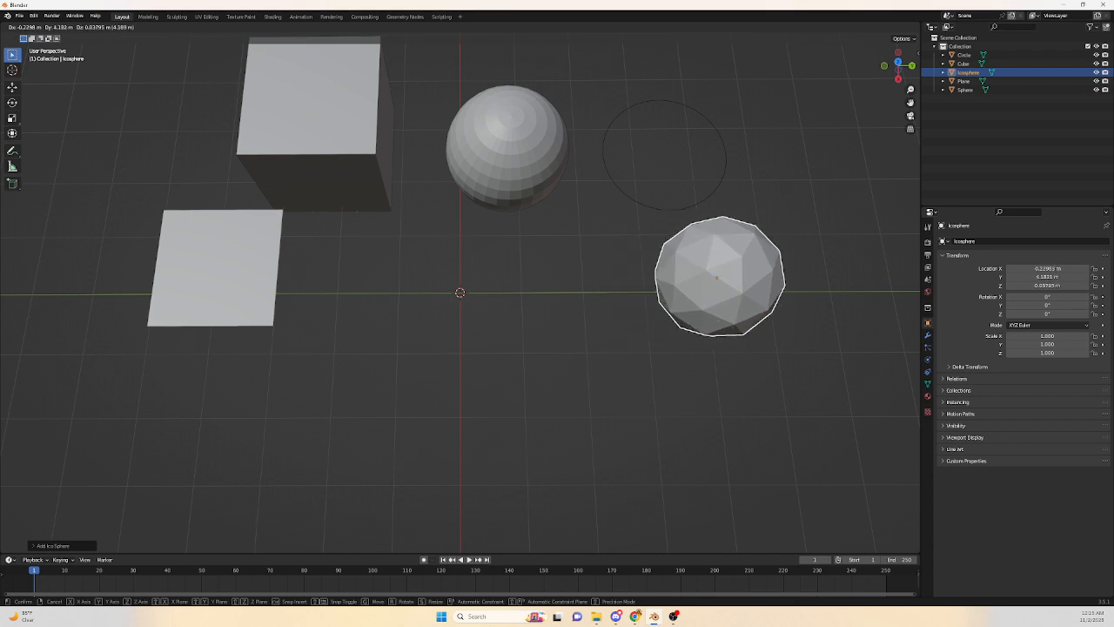
key("Return")
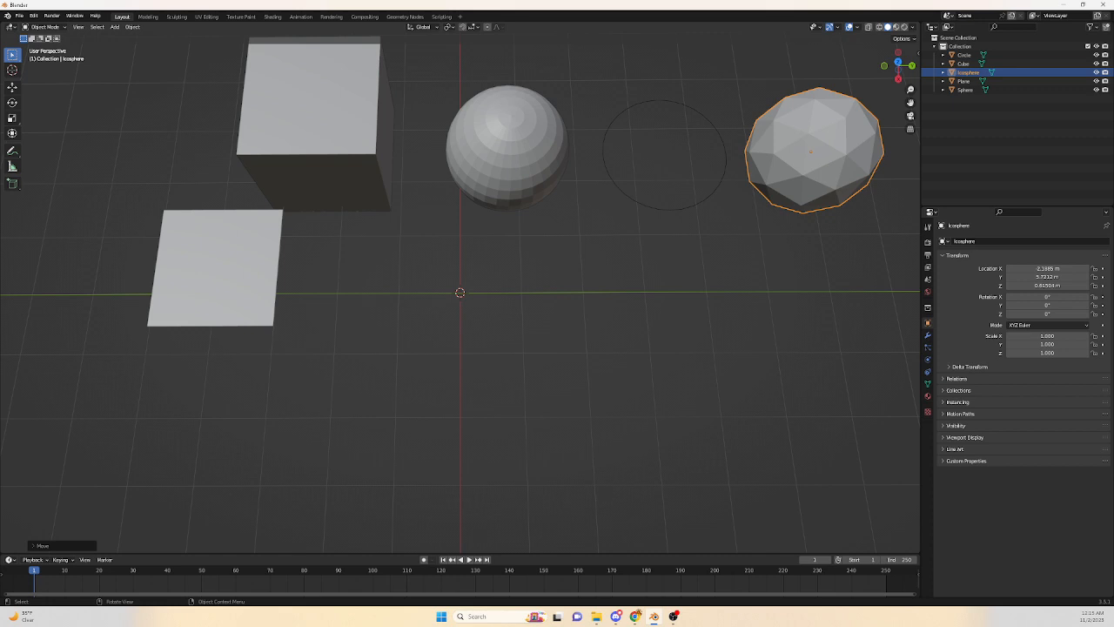
- Add a cylinder mesh and move it in front of the ico sphere, to about X 0.3 m, Y 5.7 m
left_click(114, 26)
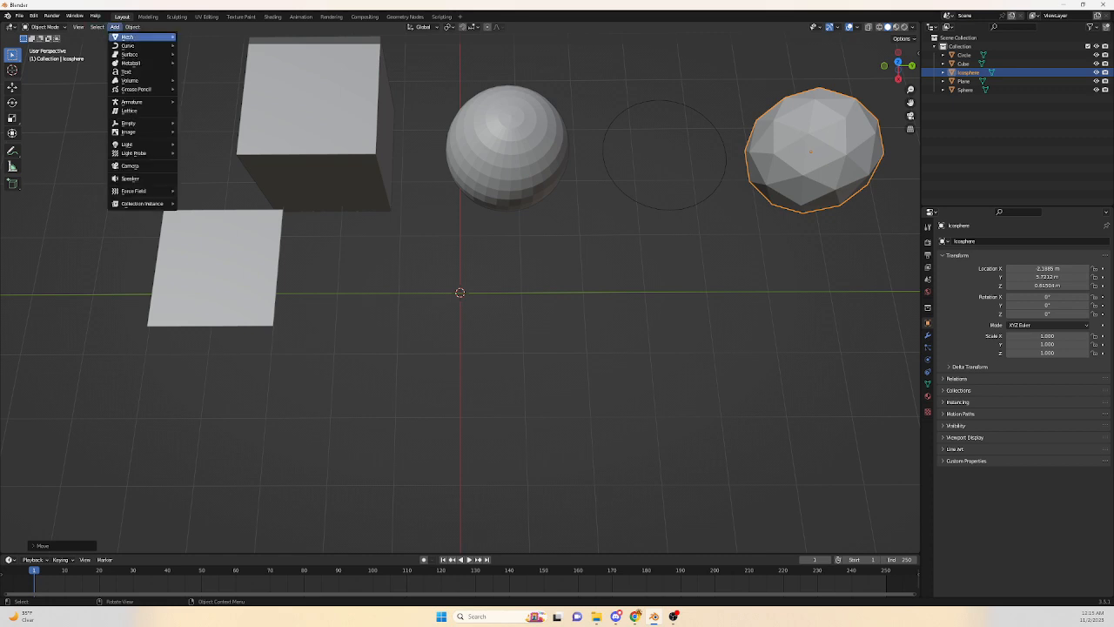
mouse_move(130, 36)
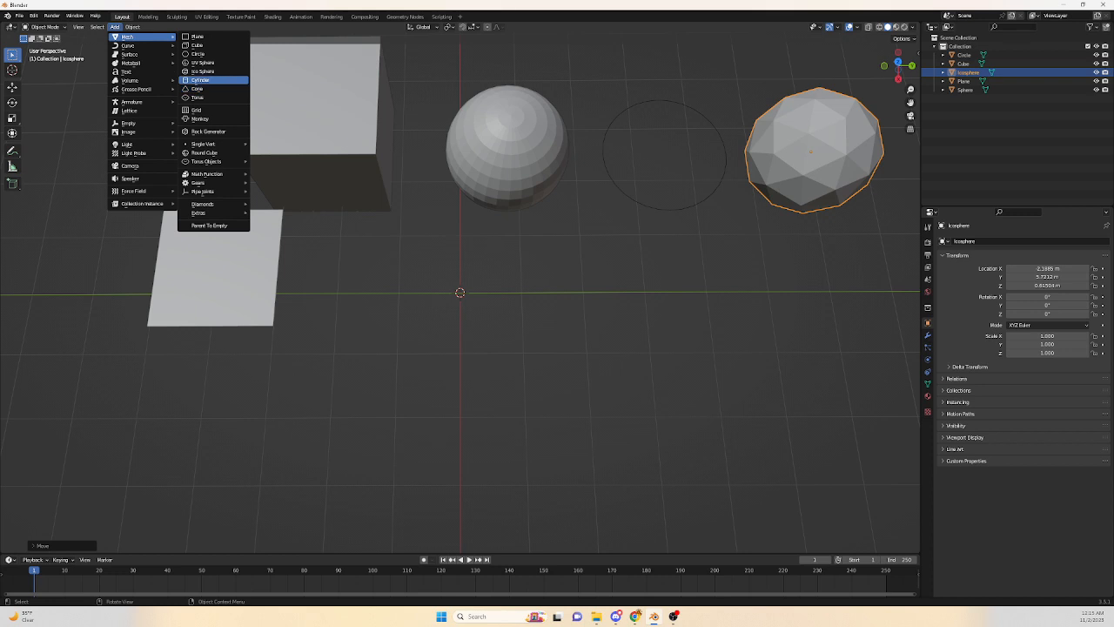
left_click(201, 80)
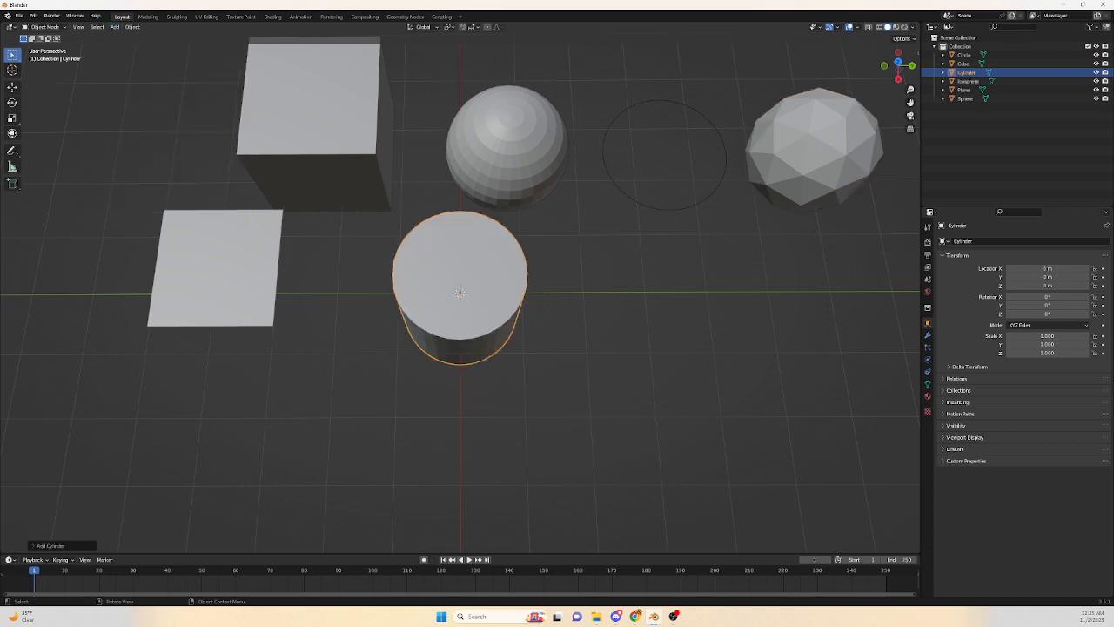
key("g")
key("Return")
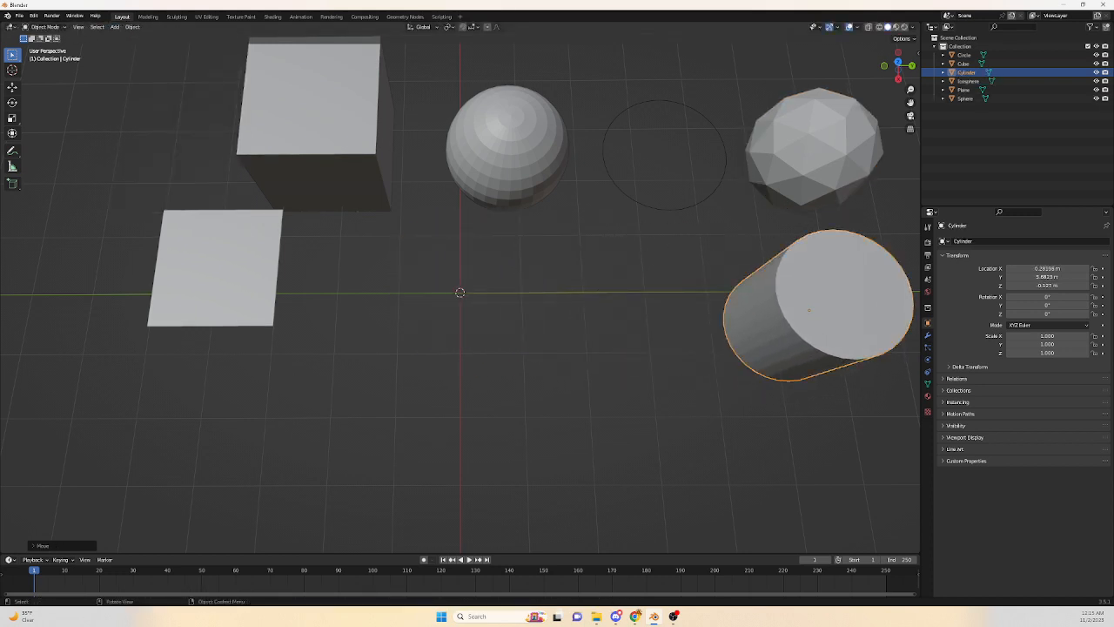
- Add a cone mesh and move it in front of the plane, to about X 1.6 m, Y -5.5 m
left_click(114, 26)
mouse_move(130, 36)
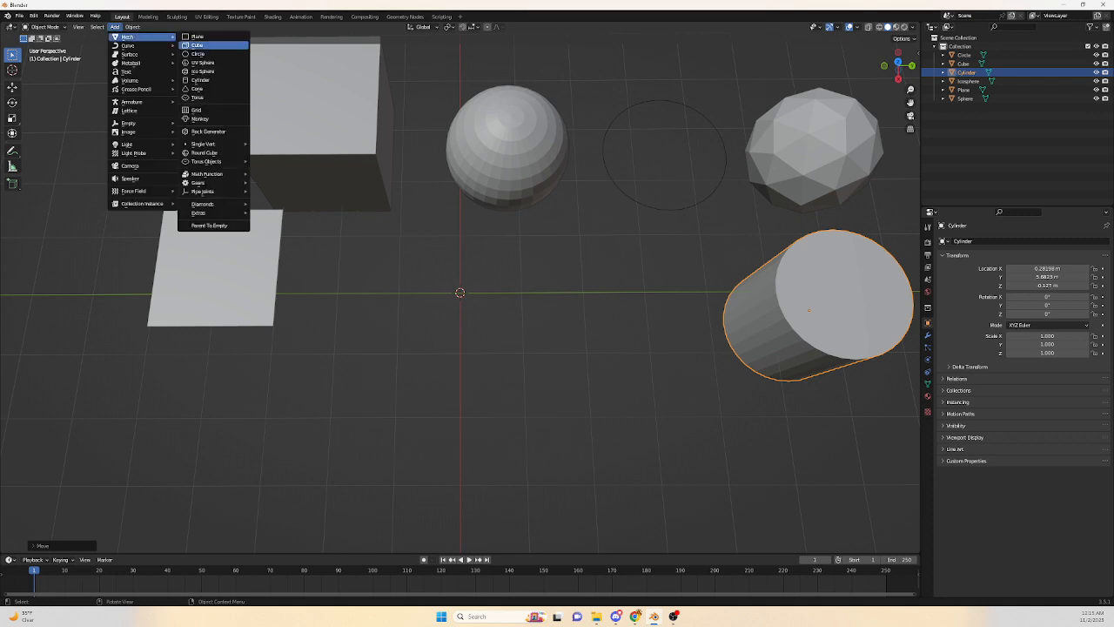
left_click(198, 88)
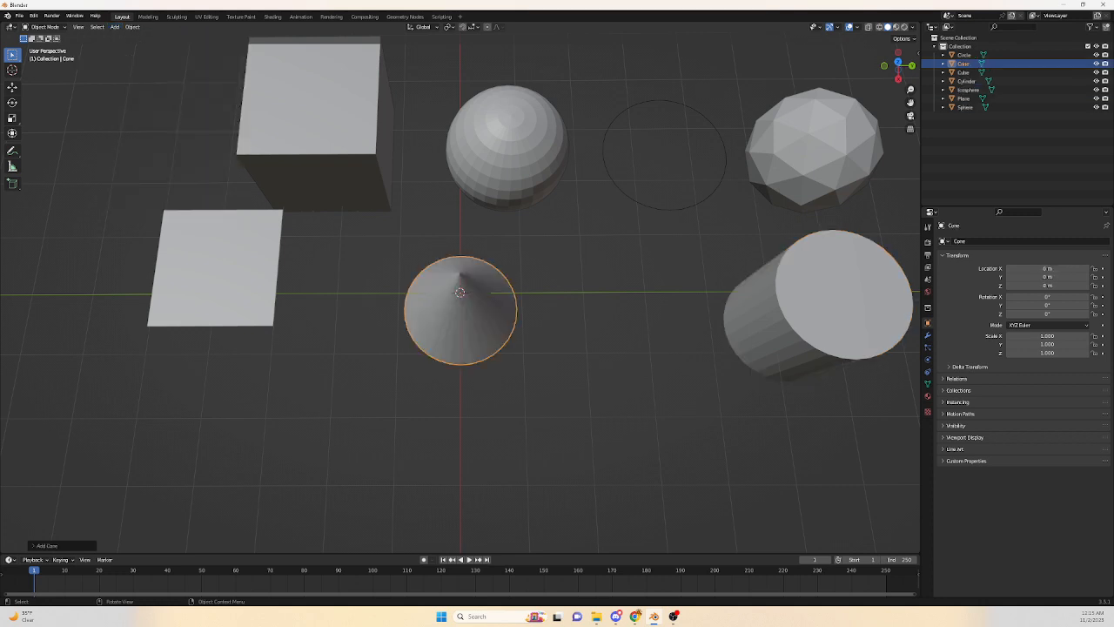
key("g")
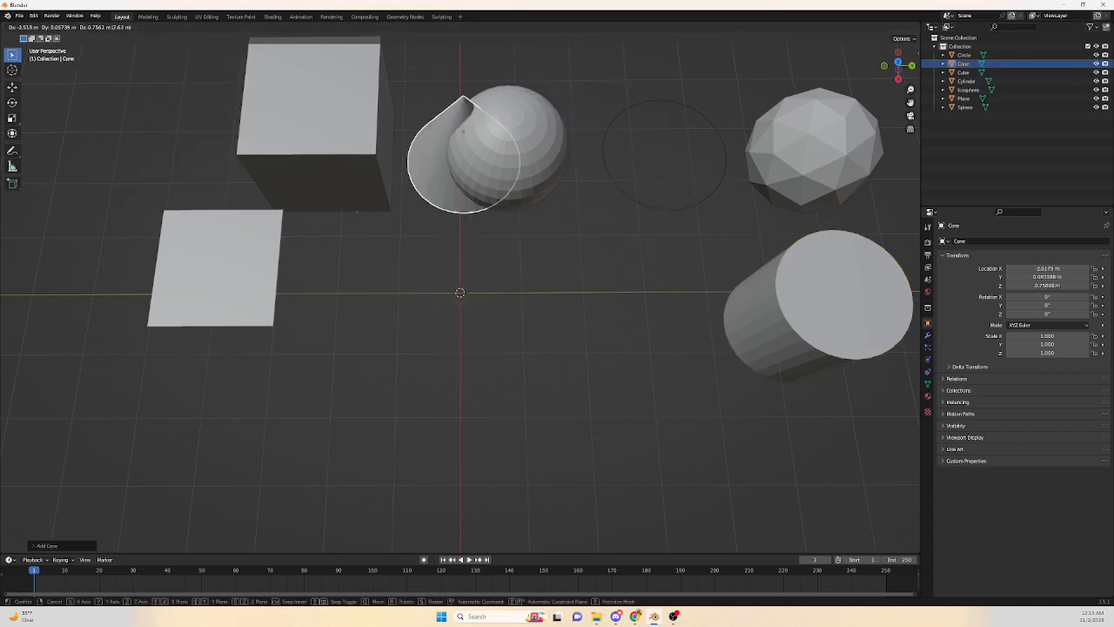
key("Return")
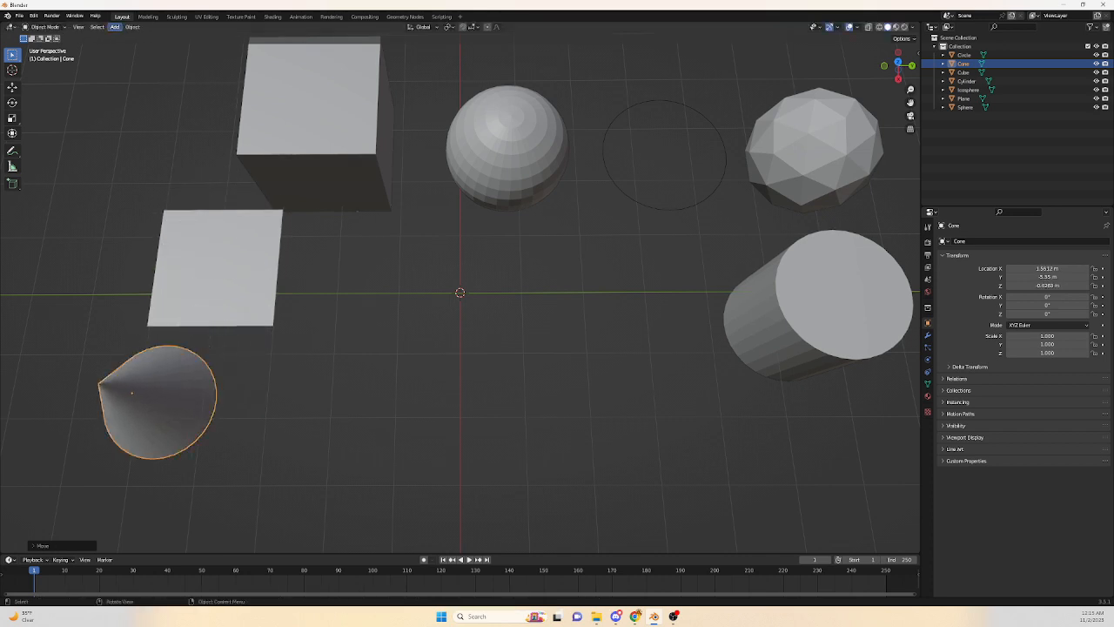
- Add a torus mesh at the world origin
left_click(114, 26)
mouse_move(127, 37)
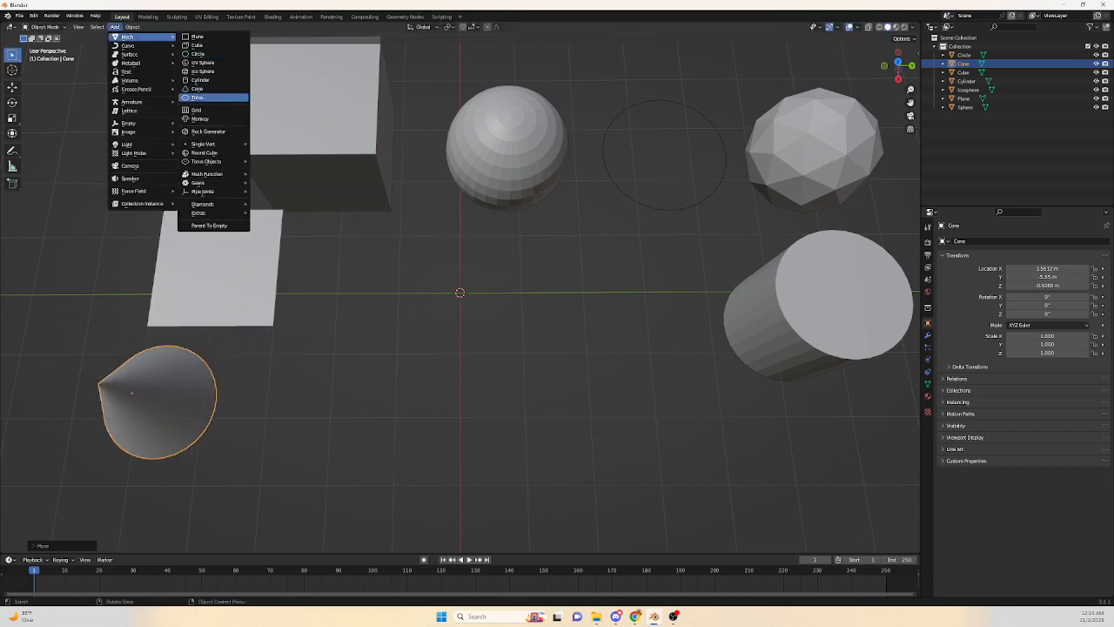
left_click(196, 98)
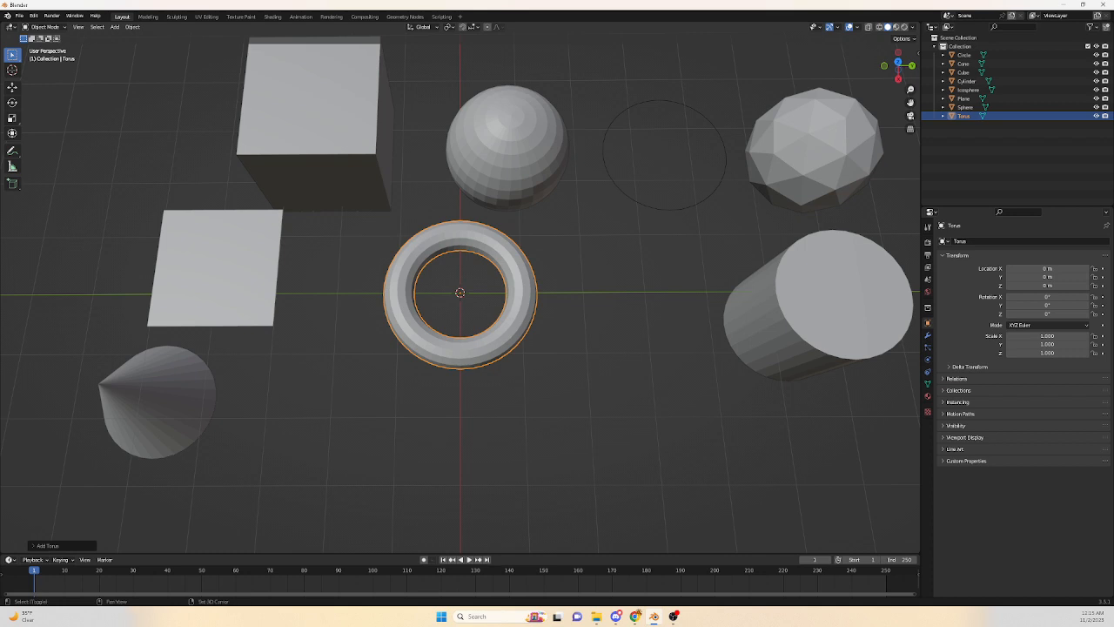
- Examine the arranged primitives from high and low angles, both close up around the torus and from a distance
mouse_move(522, 295)
middle_mouse_down("shift")
mouse_move(522, 336)
mouse_move(519, 291)
middle_mouse_up("shift")
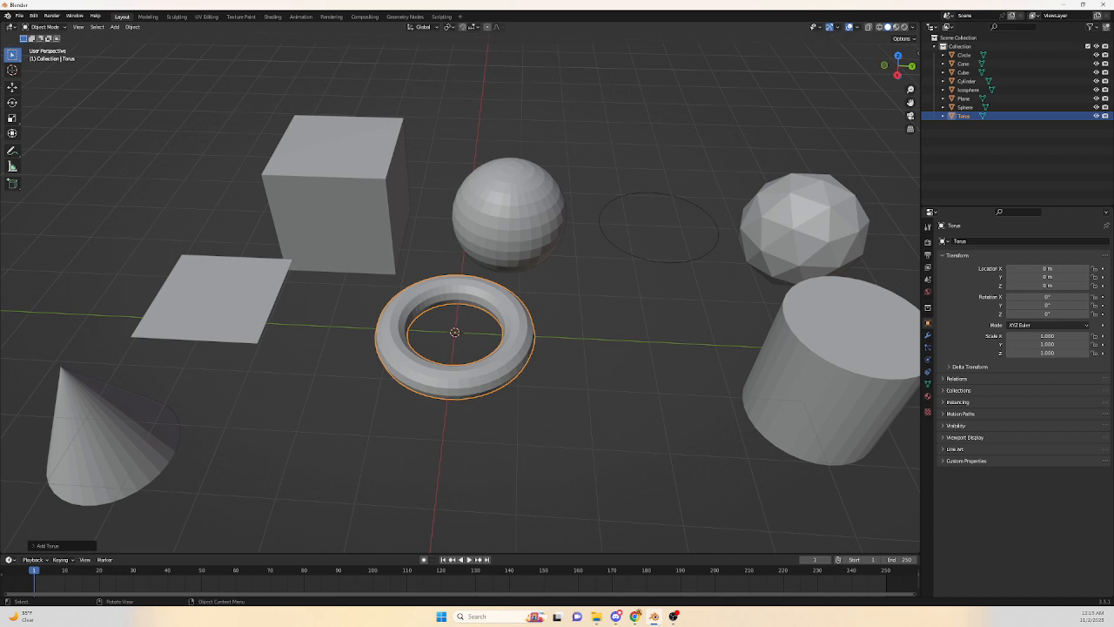
middle_click_drag(520, 291, 522, 315)
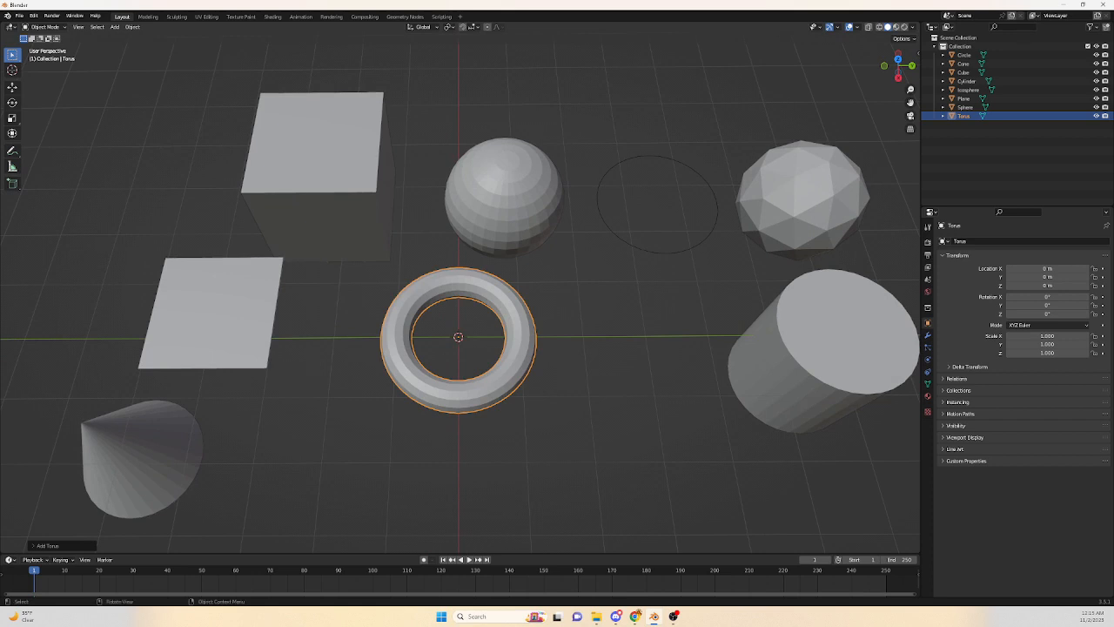
scroll(459, 296, "down", 2)
middle_click_drag(521, 315, 523, 367)
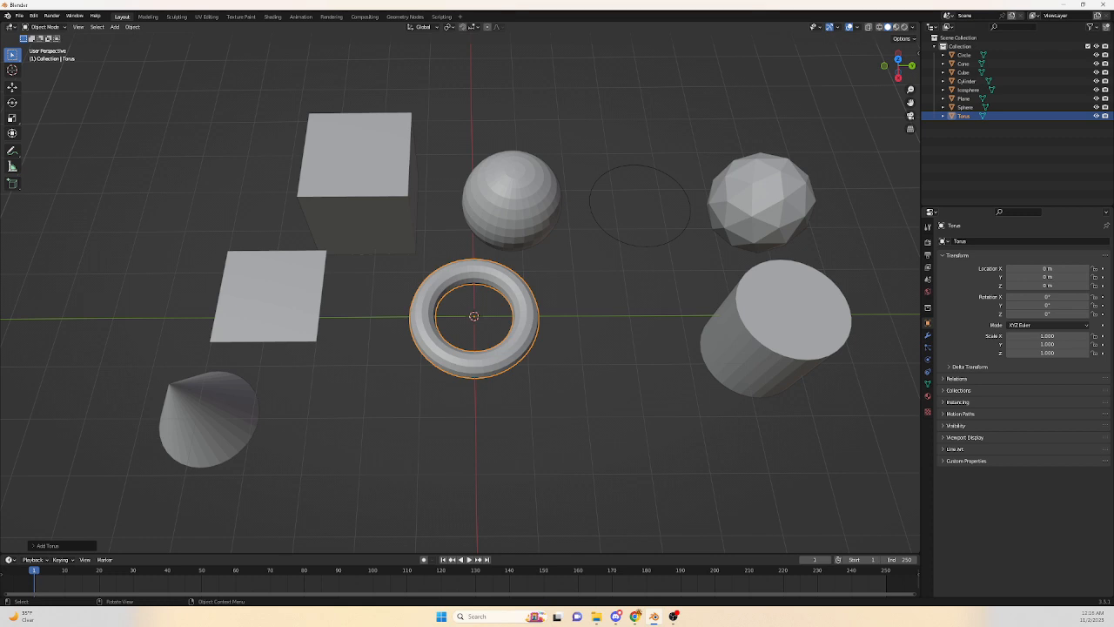
middle_click_drag(473, 365, 473, 202)
middle_click_drag(473, 278, 597, 306)
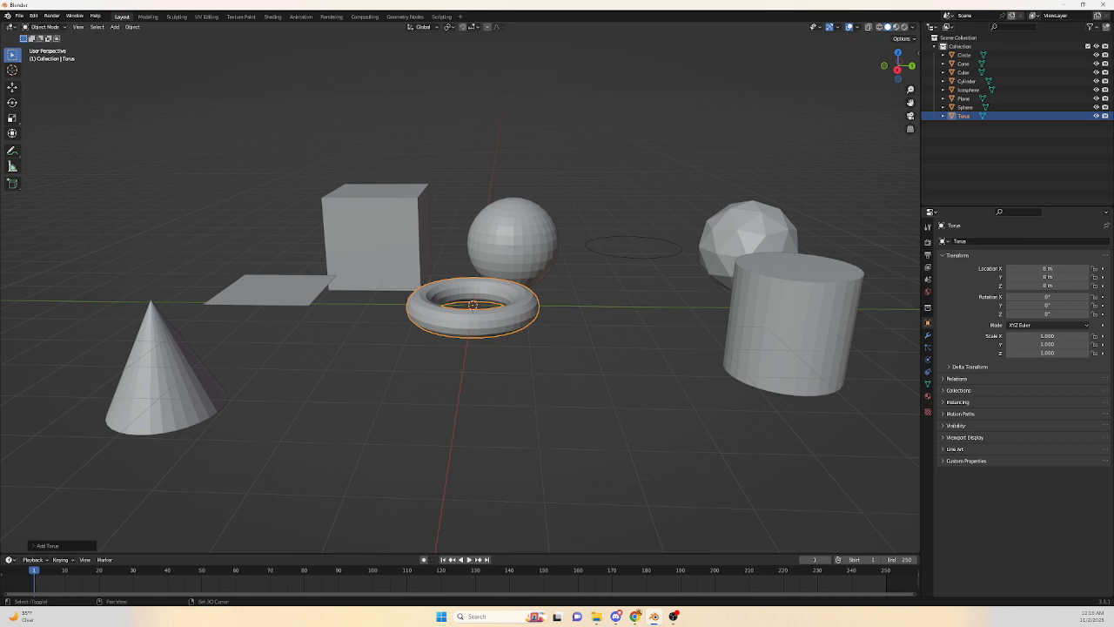
middle_click_drag(601, 349, 641, 400, "shift")
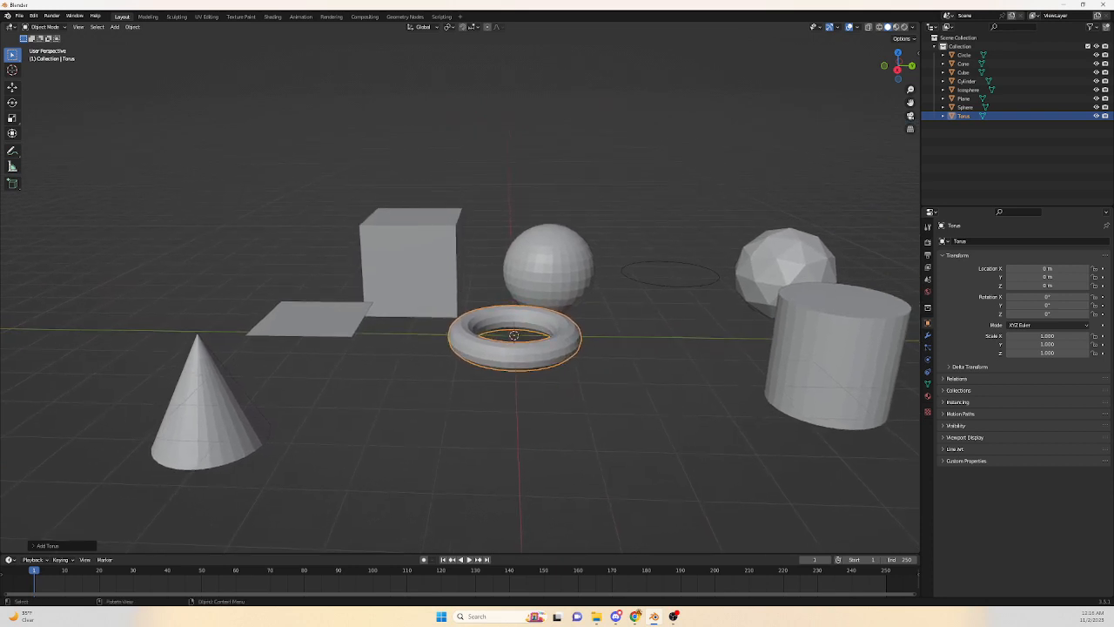
scroll(459, 300, "down", 7)
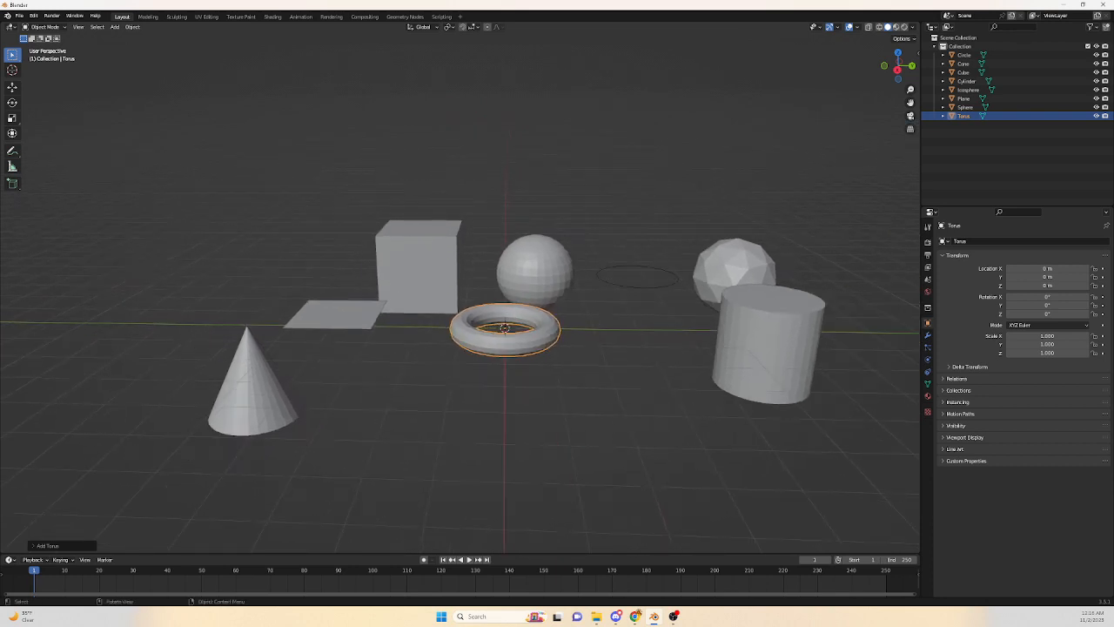
scroll(459, 300, "up", 9)
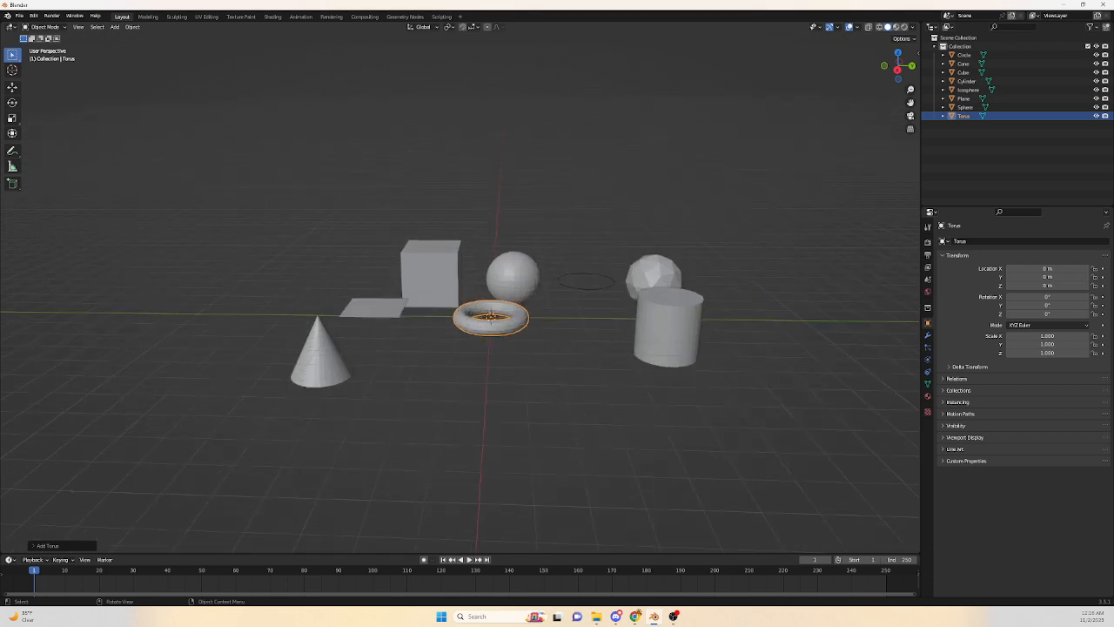
scroll(460, 301, "down", 10)
scroll(459, 300, "up", 6)
scroll(459, 300, "down", 2)
scroll(460, 301, "up", 3)
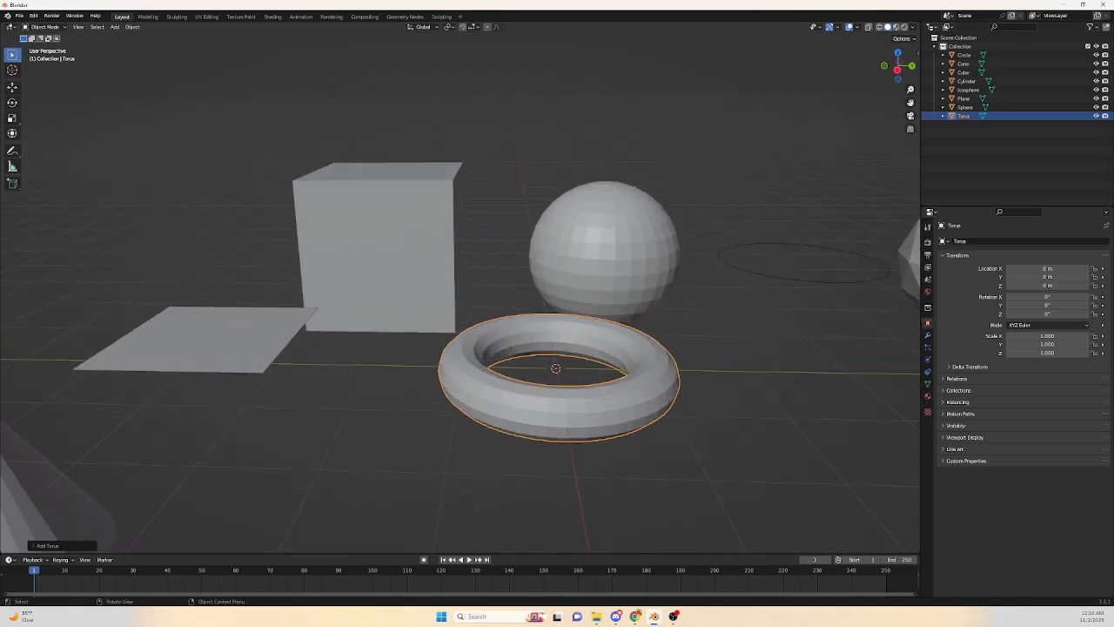
scroll(460, 300, "down", 3)
middle_click_drag(460, 300, 414, 323, "shift")
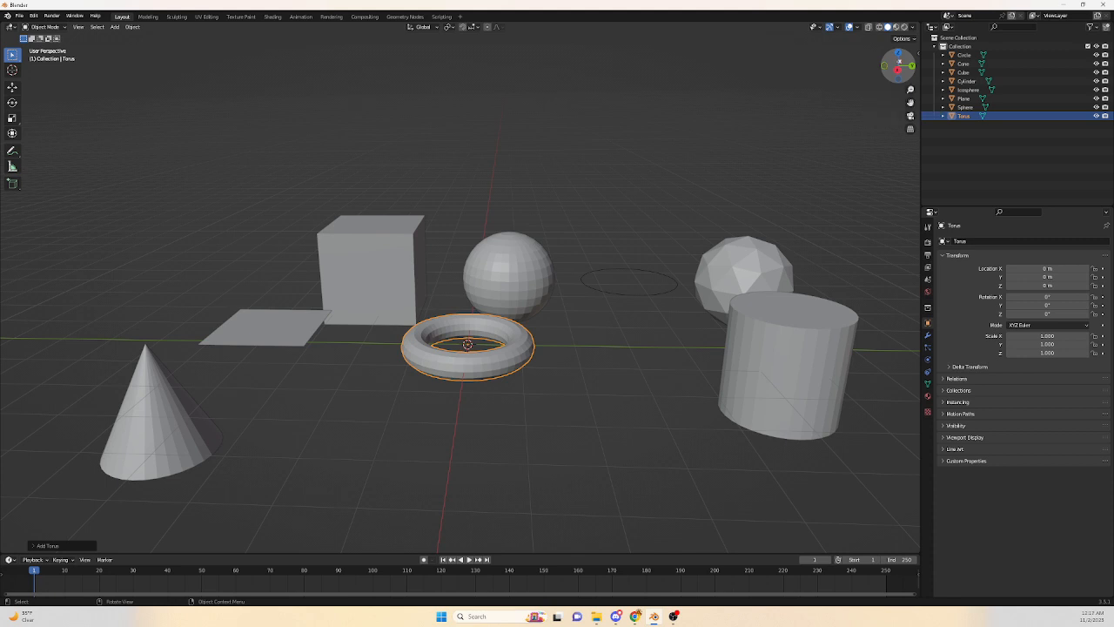
- Inspect the primitives in the top, right, back and left orthographic views, and return to an angled perspective view
left_click_drag(899, 62, 905, 130)
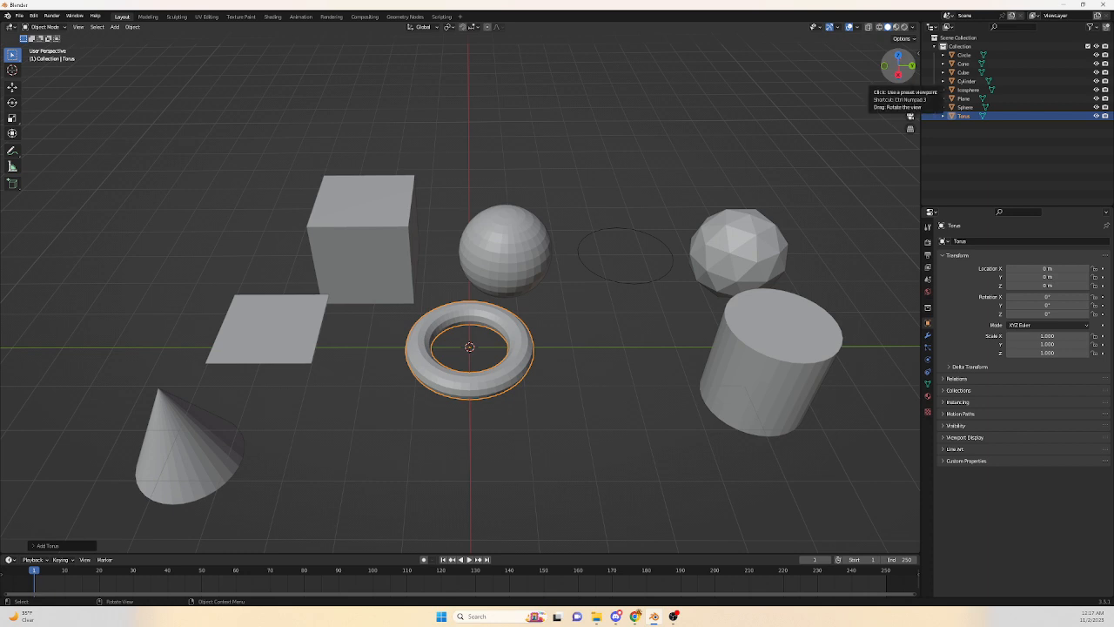
left_click(898, 56)
left_click(898, 54)
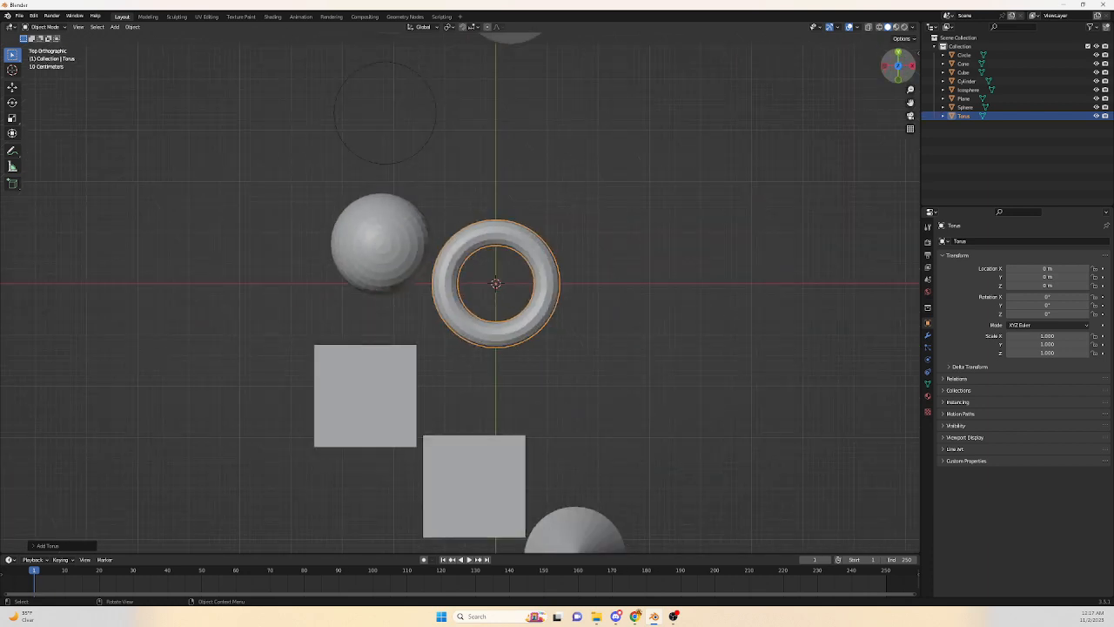
left_click_drag(898, 57, 870, 34)
left_click(910, 69)
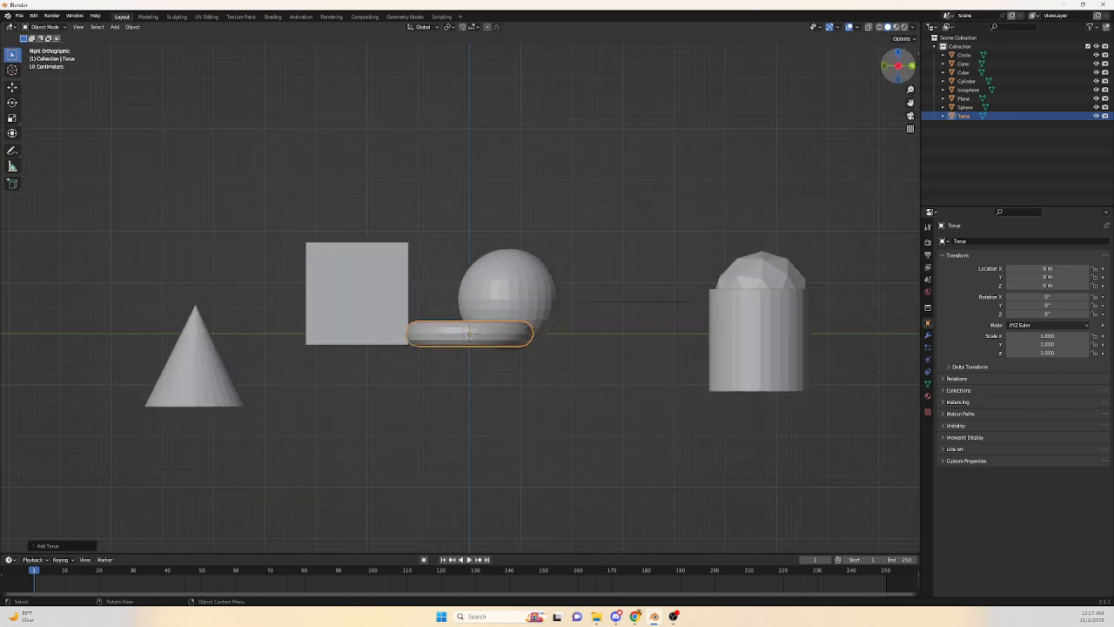
left_click(912, 66)
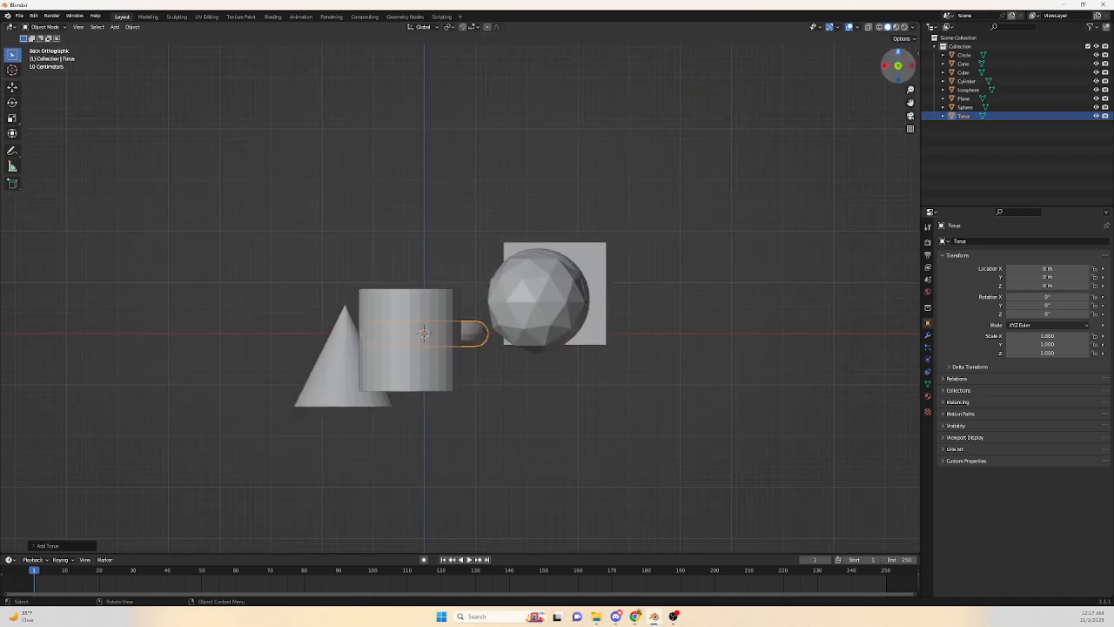
left_click(898, 52)
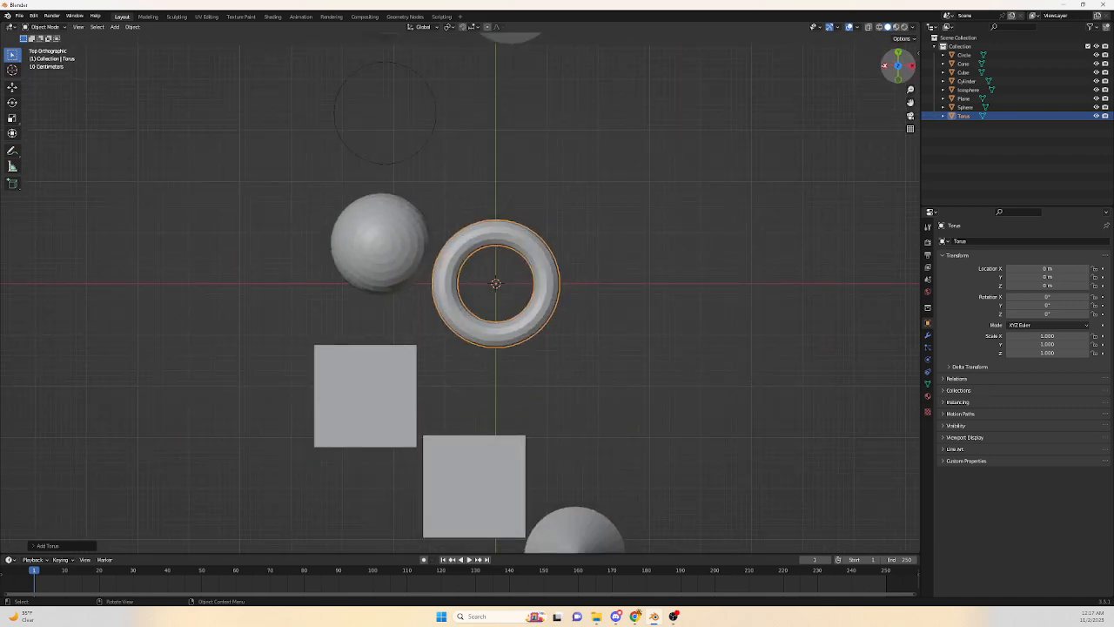
left_click(884, 65)
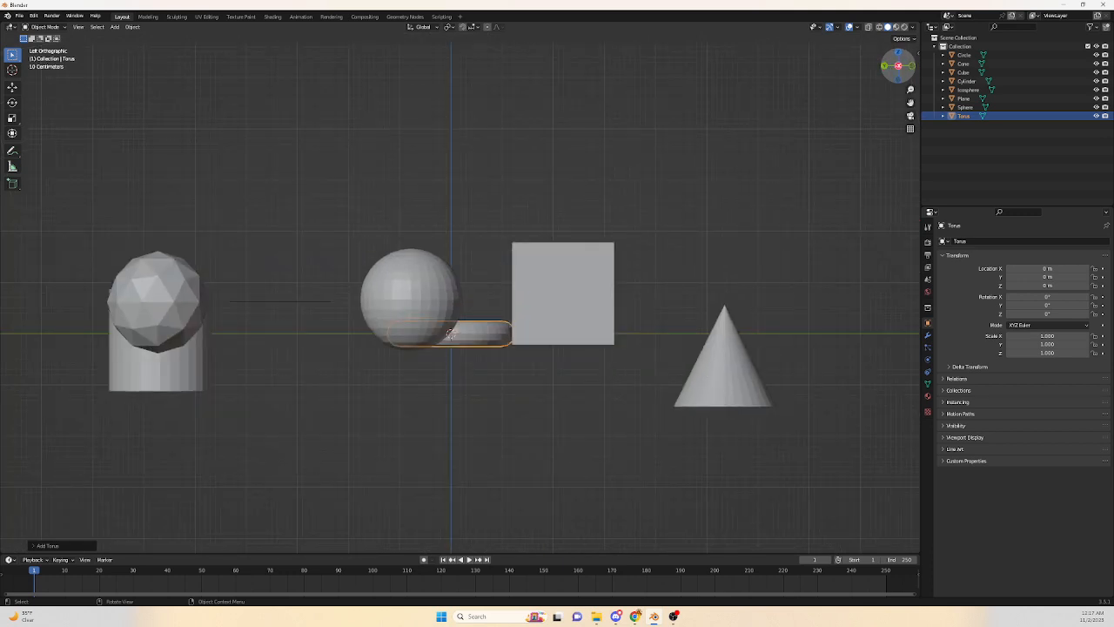
left_click(898, 66)
middle_click_drag(470, 287, 473, 346)
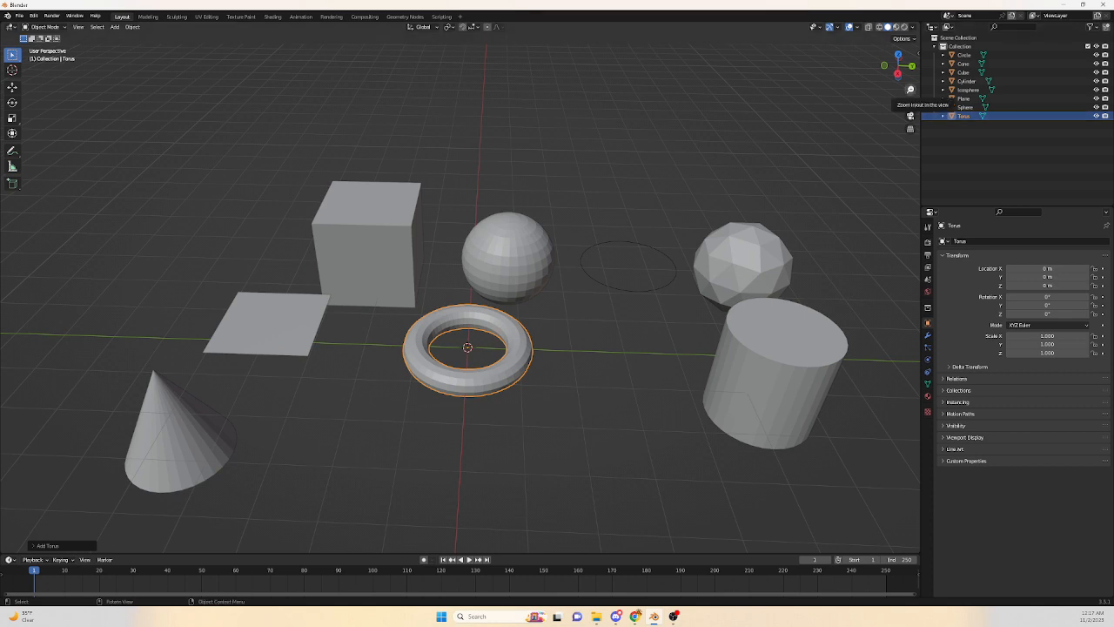
- View the whole group of primitives and the torus at different zoom levels and framings
left_click_drag(911, 89, 910, 274)
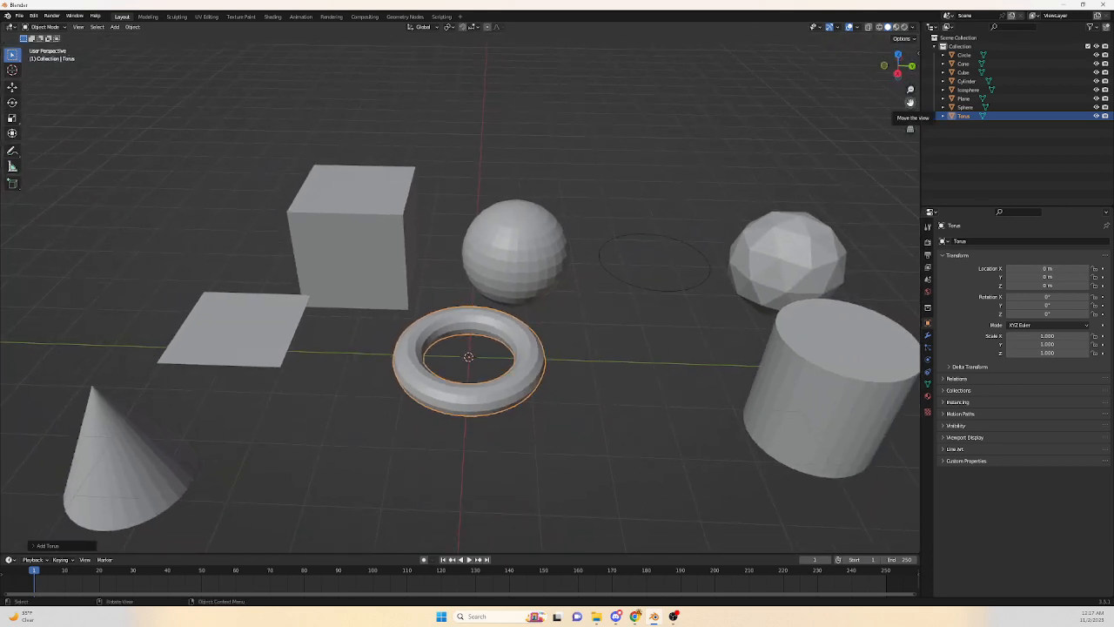
mouse_move(910, 103)
left_mouse_down()
mouse_move(762, 59)
mouse_move(678, 9)
mouse_move(894, 18)
mouse_move(1053, 0)
mouse_move(953, 182)
mouse_move(854, 69)
mouse_move(978, 40)
mouse_move(866, 95)
mouse_move(904, 89)
mouse_move(912, 102)
left_mouse_up()
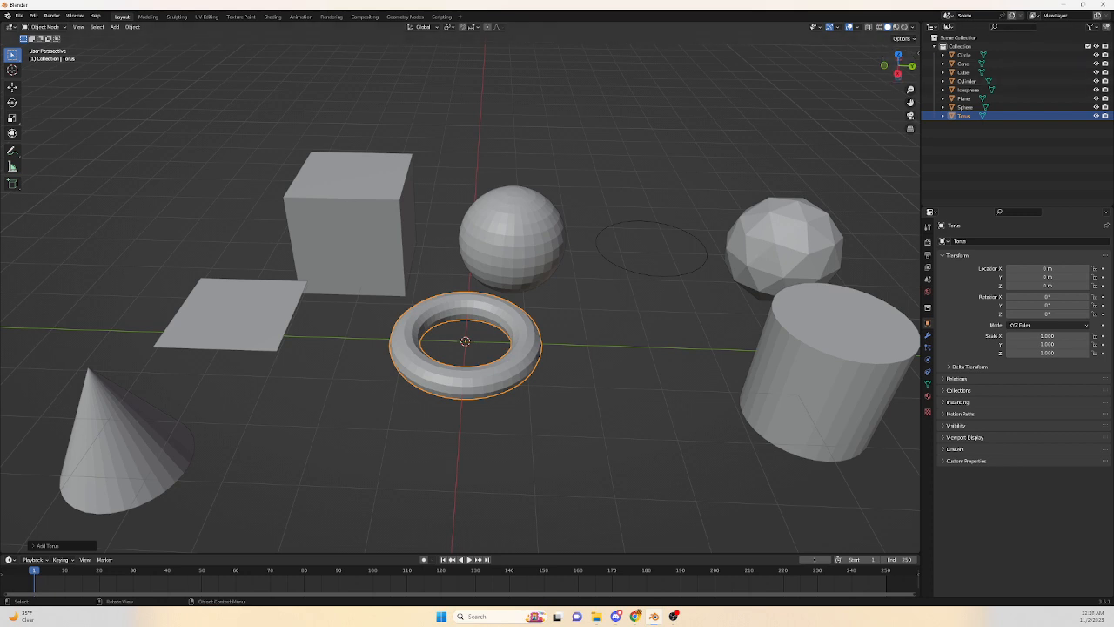
middle_click_drag(465, 341, 497, 279, "shift")
scroll(491, 281, "down", 1)
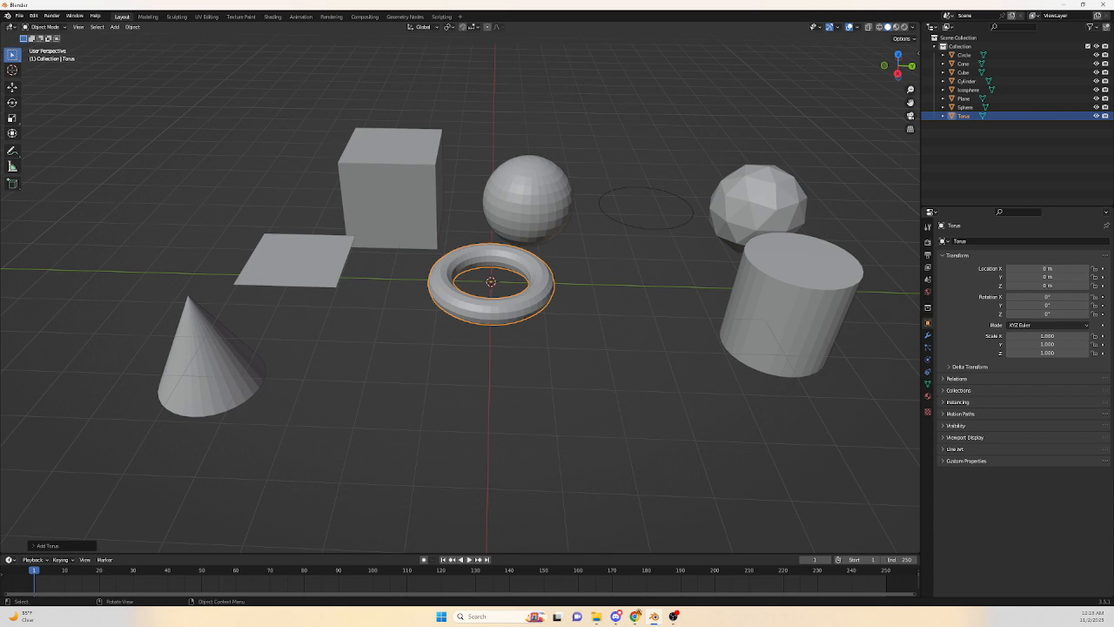
middle_click_drag(490, 281, 489, 327, "shift")
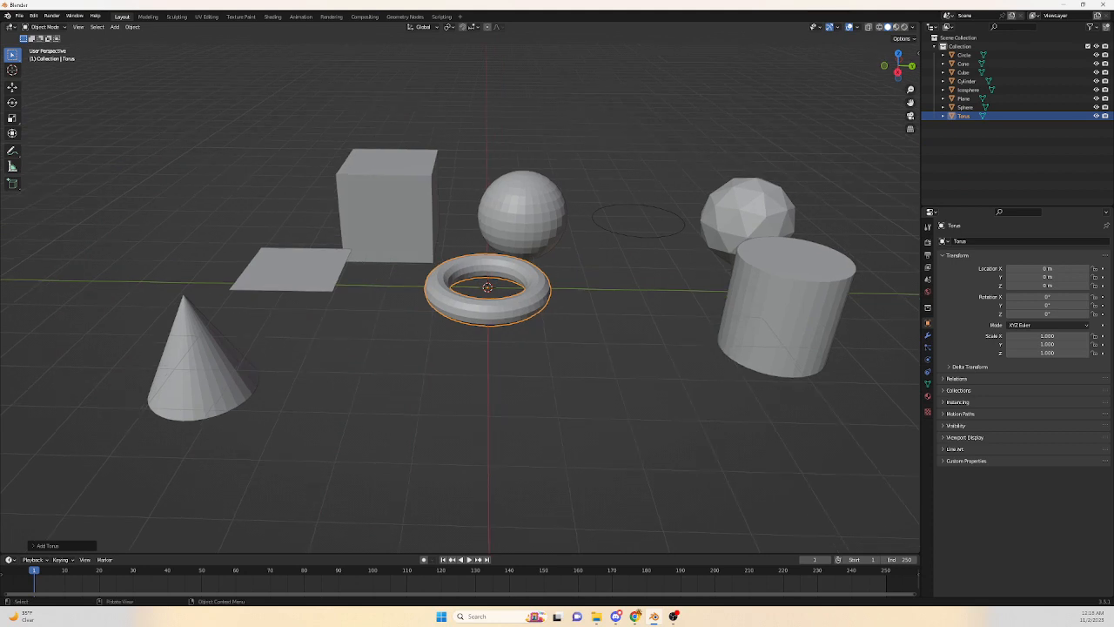
scroll(488, 287, "down", 4)
scroll(488, 287, "up", 6)
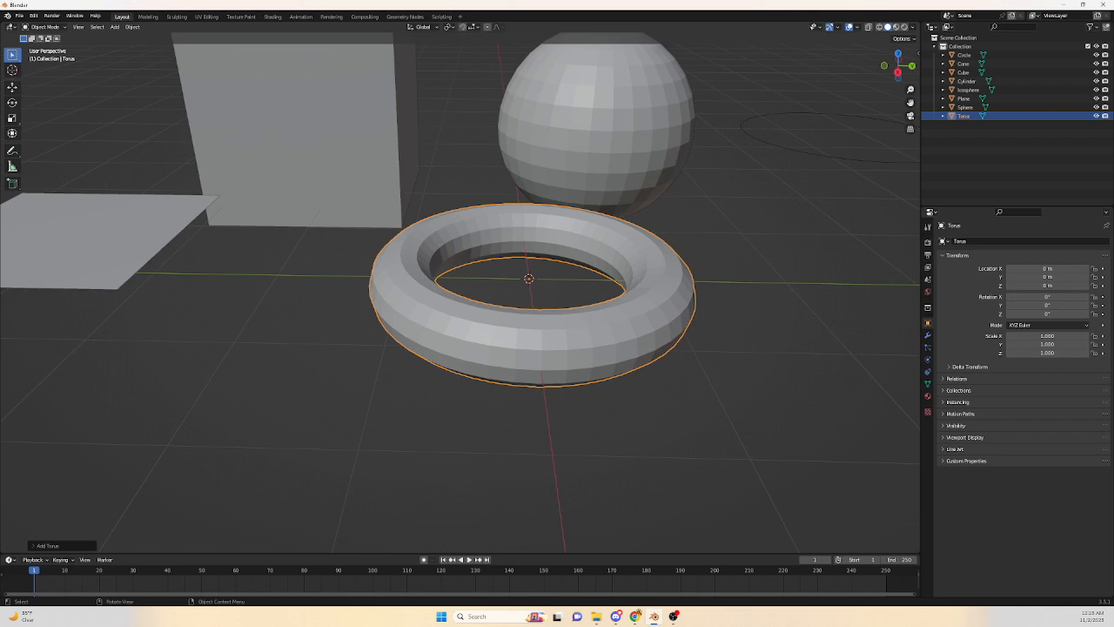
scroll(459, 287, "down", 6)
middle_click_drag(459, 288, 467, 317)
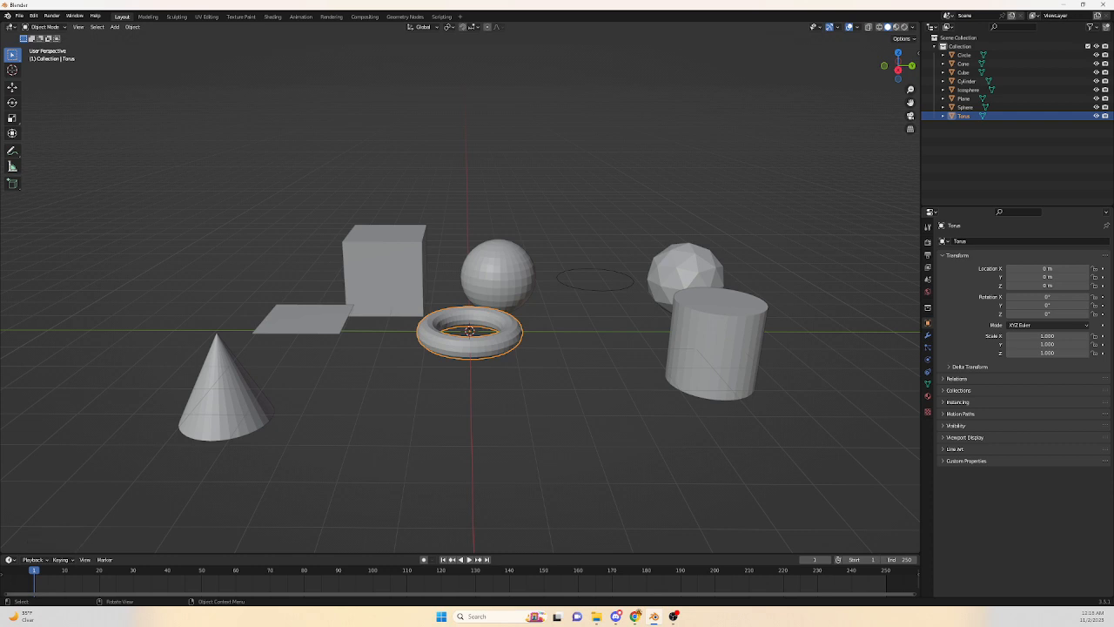
- Move the torus freely to slightly below the origin, and shift it along Z to about 0.1 m with the Move tool
key("g")
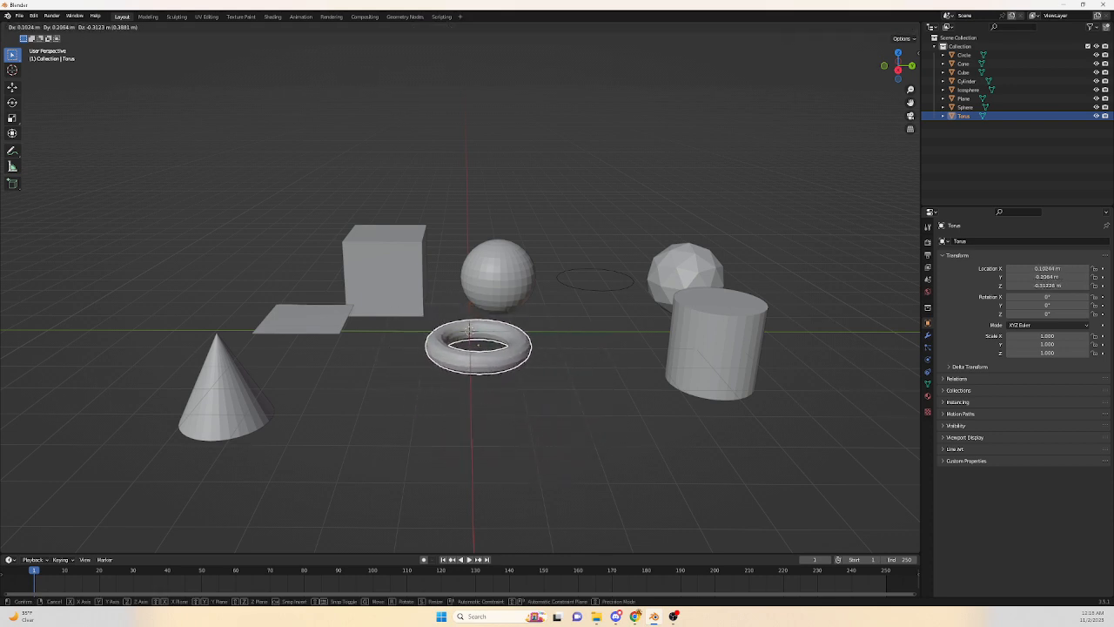
left_click(468, 329)
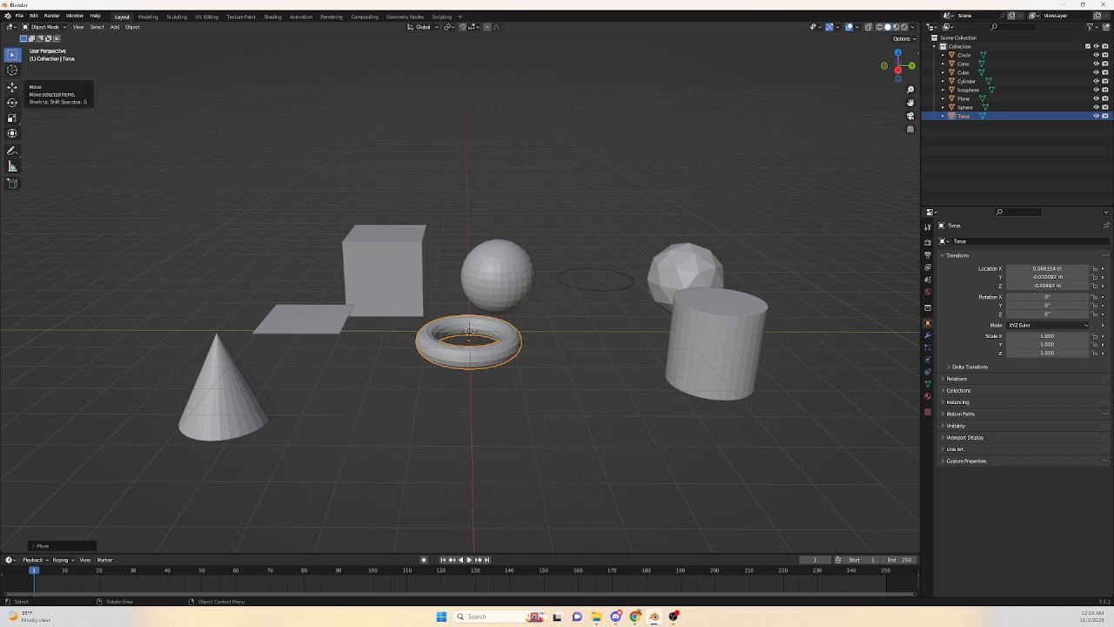
left_click(12, 87)
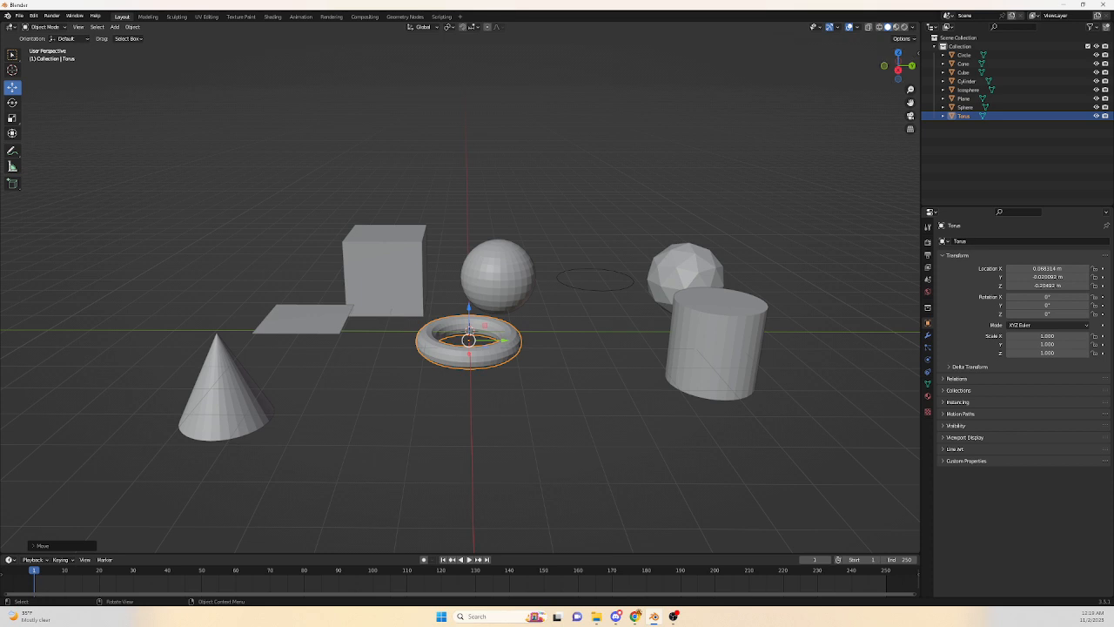
mouse_move(469, 307)
left_mouse_down()
mouse_move(469, 151)
mouse_move(469, 359)
mouse_move(469, 142)
mouse_move(469, 397)
mouse_move(469, 186)
mouse_move(469, 389)
mouse_move(468, 328)
left_mouse_up()
middle_click_drag(468, 328, 460, 385)
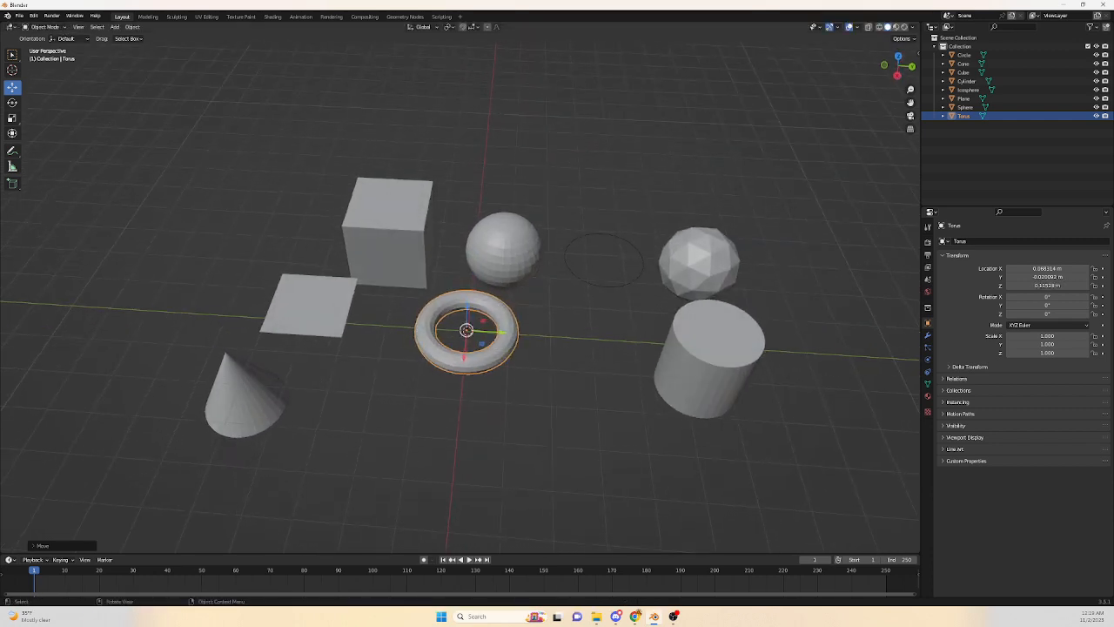
- Shift the torus along Y, in the XY plane and in the XZ plane, to about X 0.57 m, Y 0.02 m, Z 1.1 m
left_click_drag(500, 332, 467, 331)
middle_click_drag(468, 331, 481, 323)
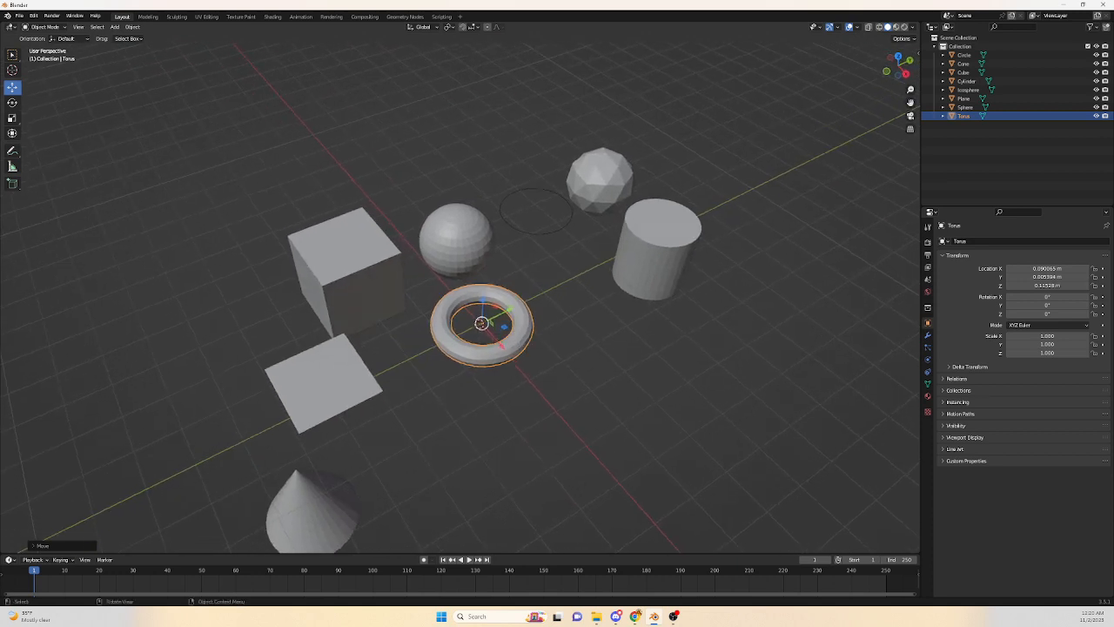
mouse_move(504, 326)
left_mouse_down()
mouse_move(525, 369)
mouse_move(482, 409)
mouse_move(590, 326)
mouse_move(654, 390)
mouse_move(520, 344)
mouse_move(557, 307)
mouse_move(502, 302)
mouse_move(488, 354)
mouse_move(595, 339)
mouse_move(515, 391)
mouse_move(476, 299)
mouse_move(485, 324)
left_mouse_up()
middle_click_drag(485, 325, 383, 318)
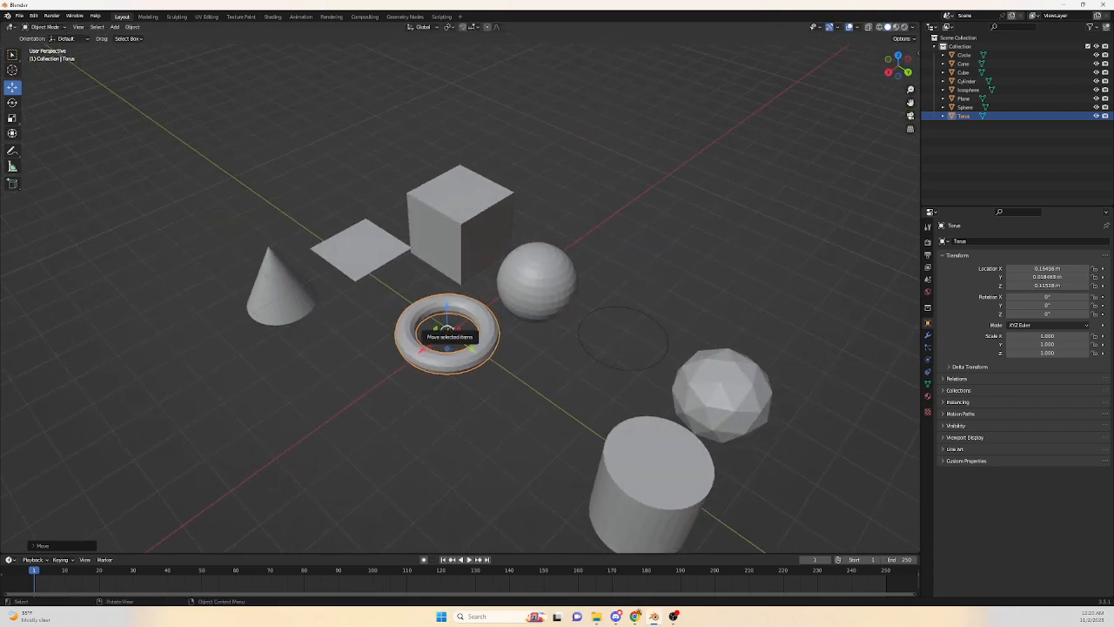
left_click_drag(446, 329, 420, 308)
middle_click_drag(420, 308, 482, 296)
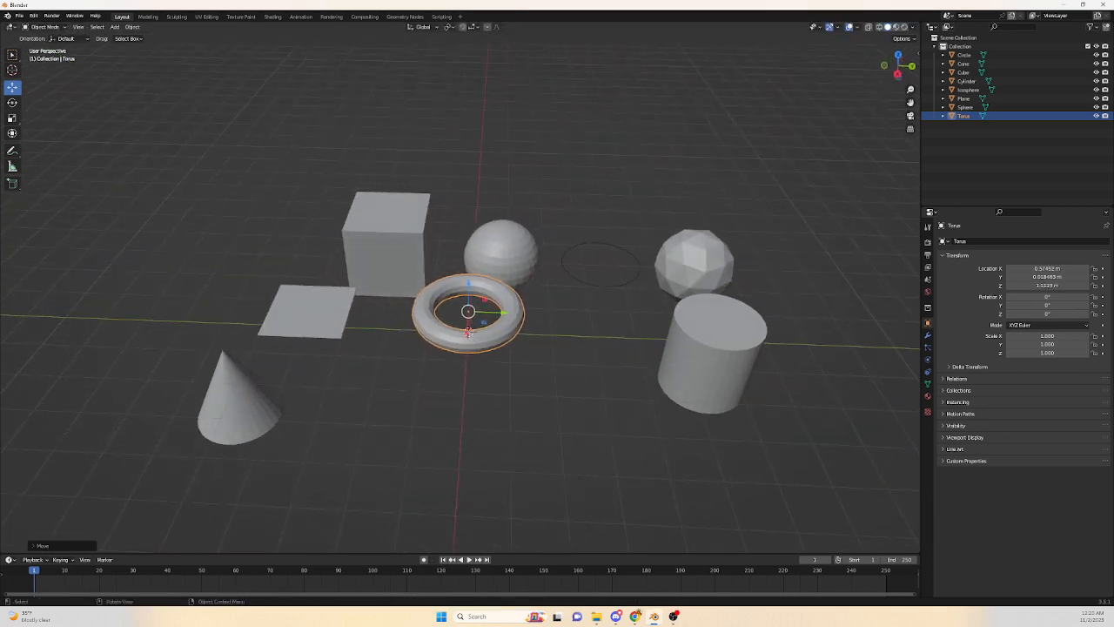
- Shift the torus in the YZ plane to about Y 0.11 m, Z 1.15 m, and inspect its position from another angle
key("g")
key("shift+x")
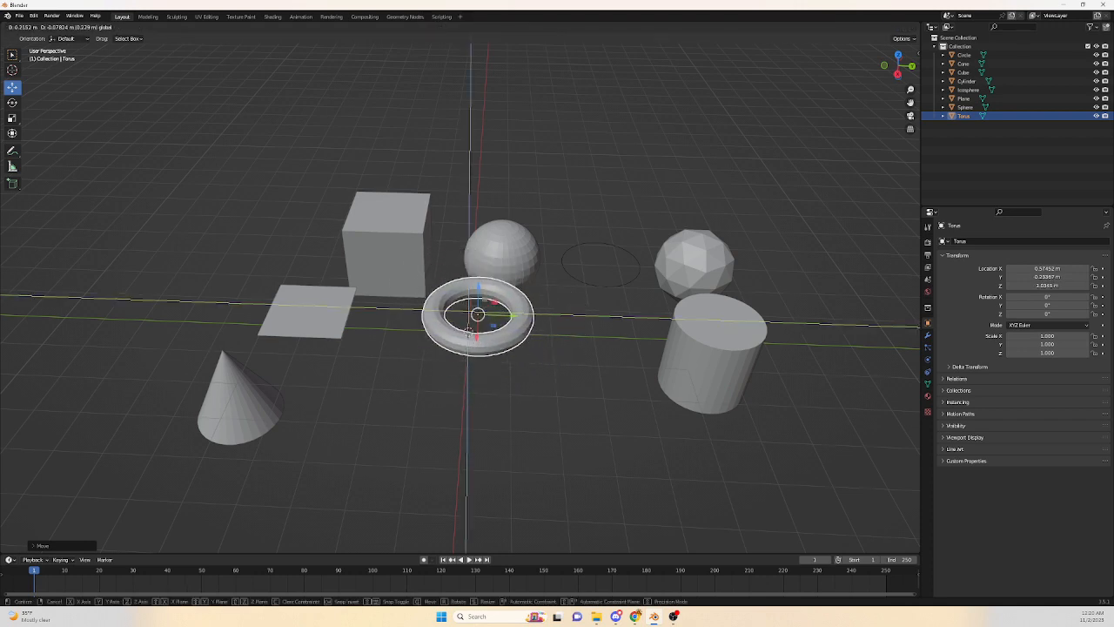
left_click(470, 336)
scroll(471, 344, "up", 3)
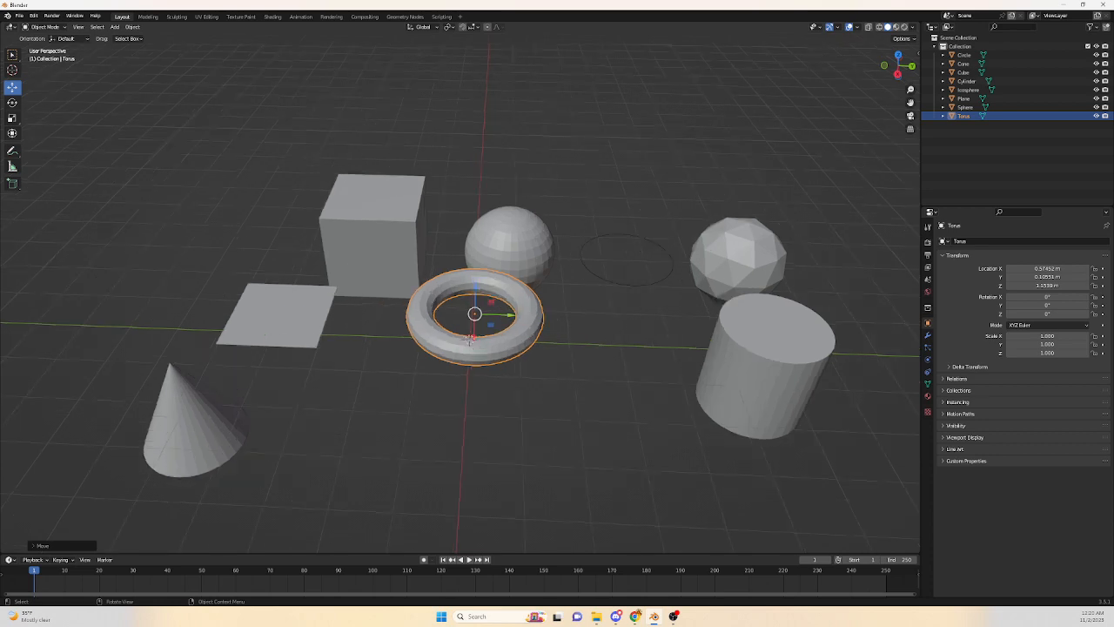
middle_click_drag(471, 348, 302, 350)
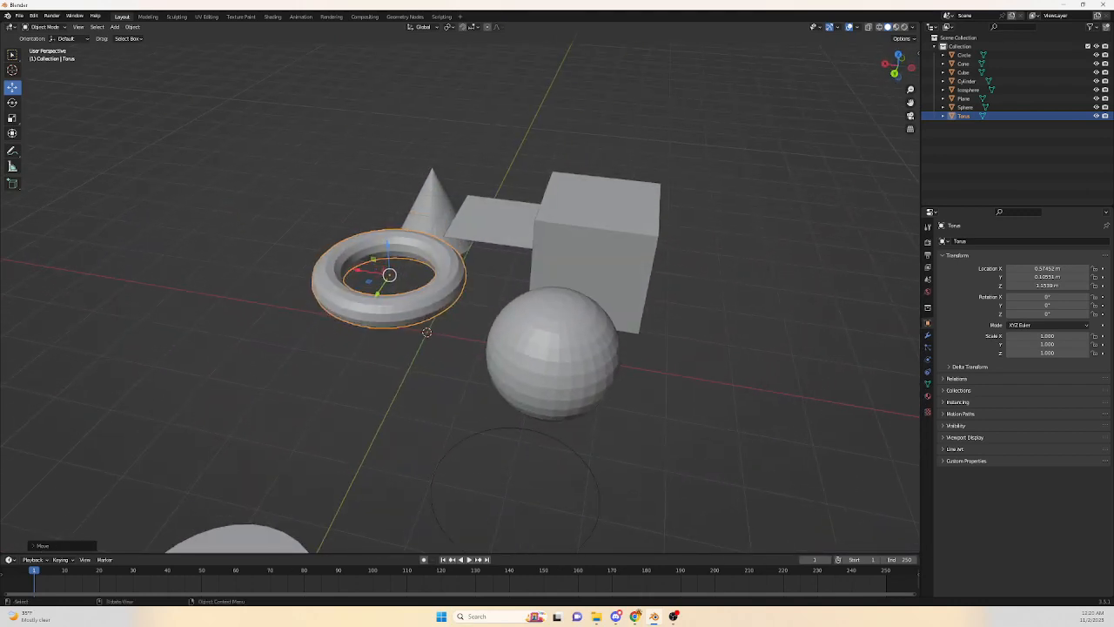
middle_click_drag(302, 350, 553, 382)
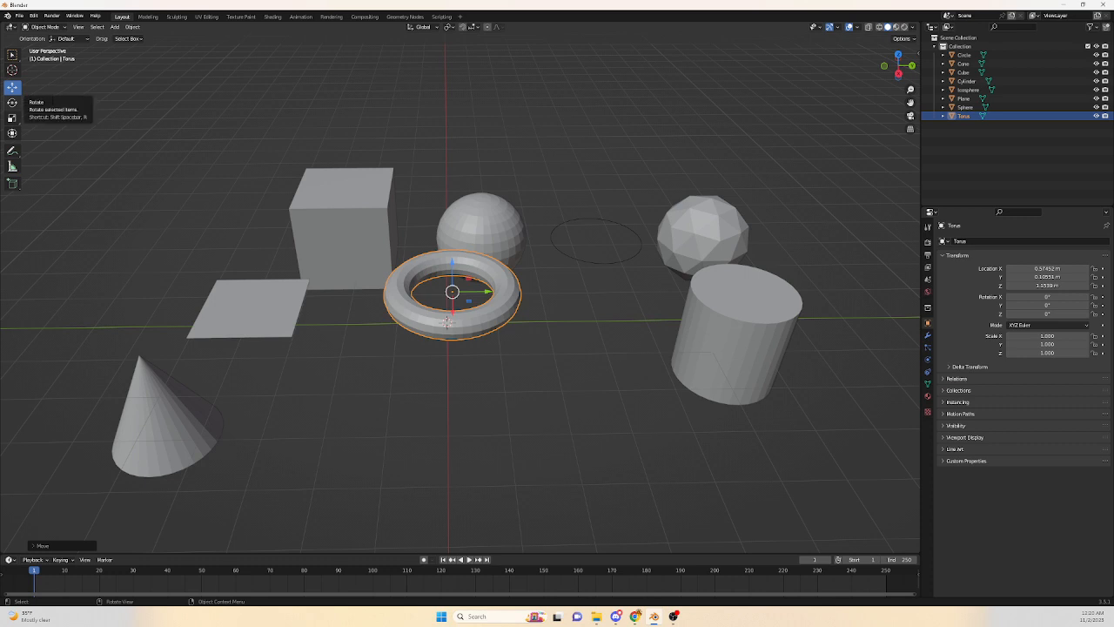
- Switch through the Rotate tool back to box selection, and rotate the torus 90° about the global X axis
left_click(12, 102)
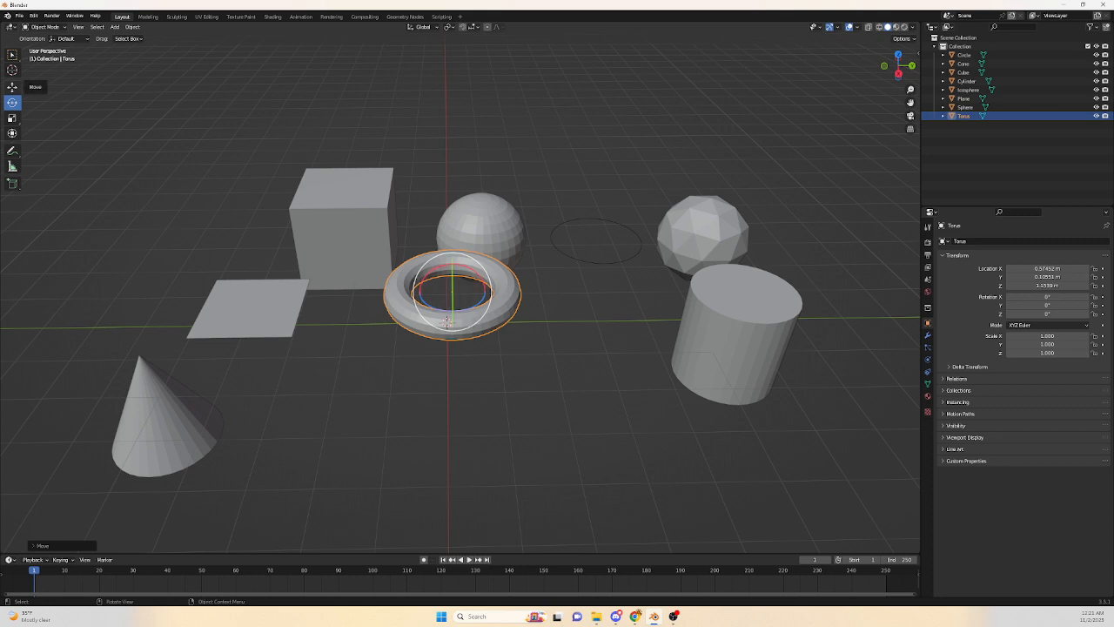
left_click(12, 54)
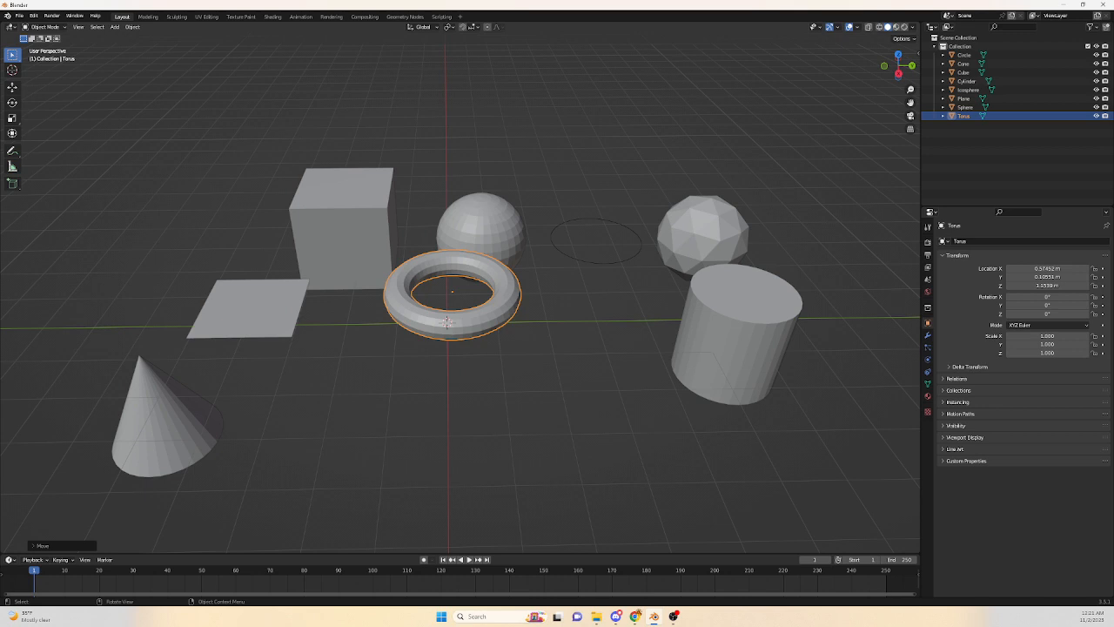
key("r")
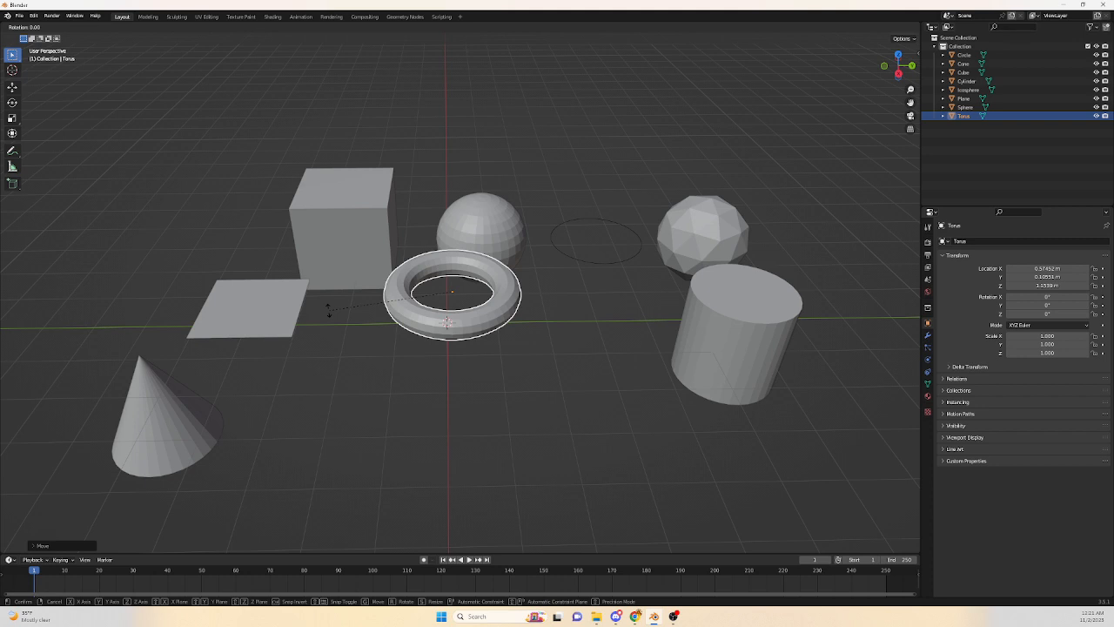
key("x")
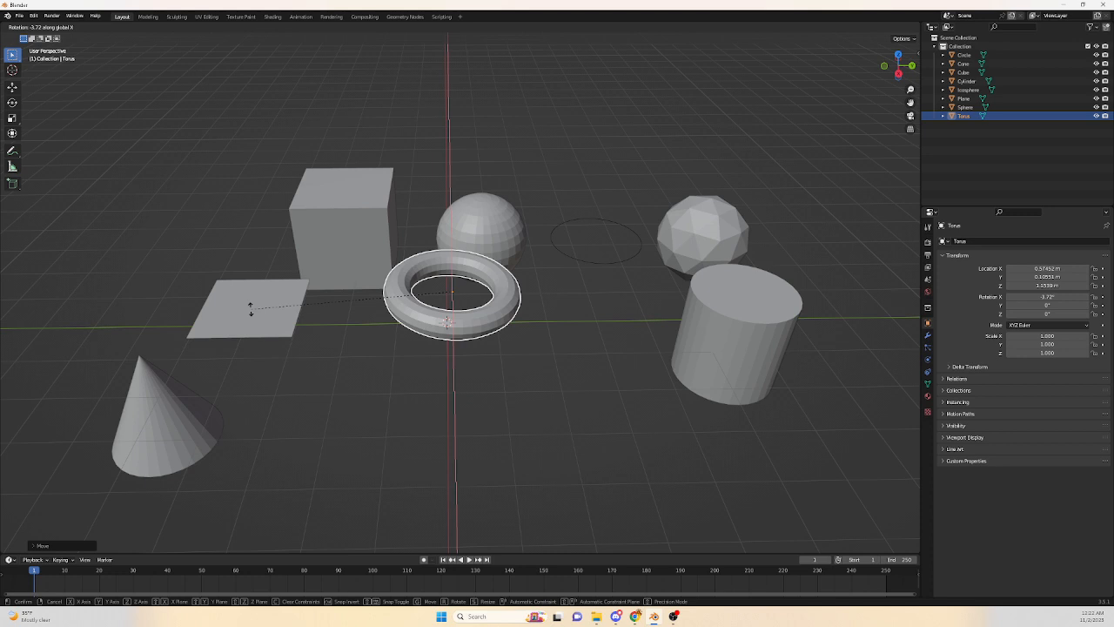
type("90")
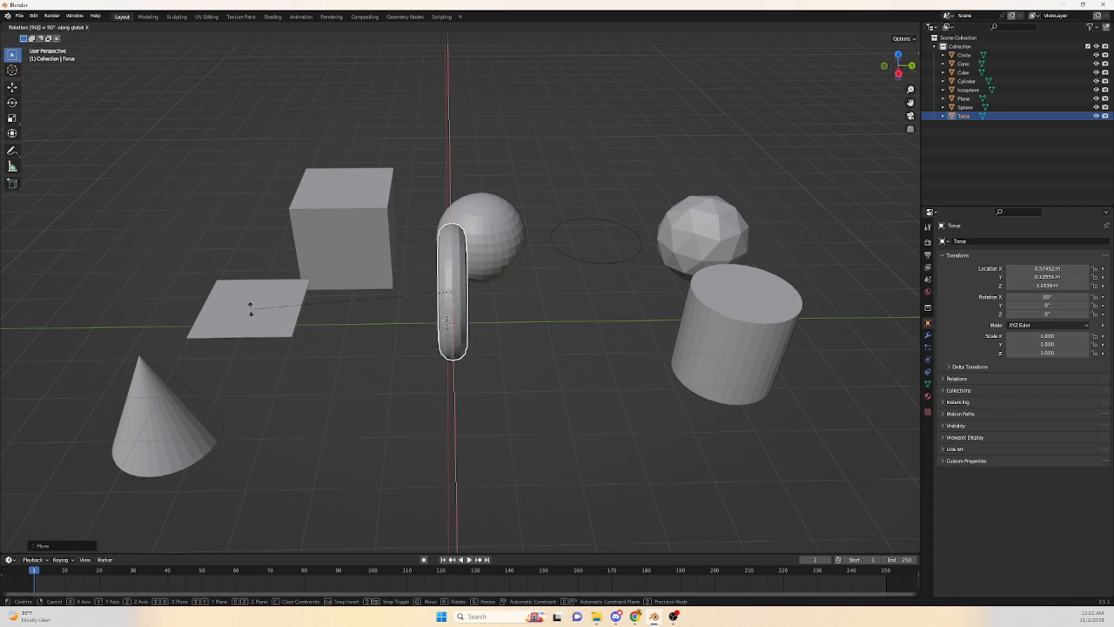
key("Return")
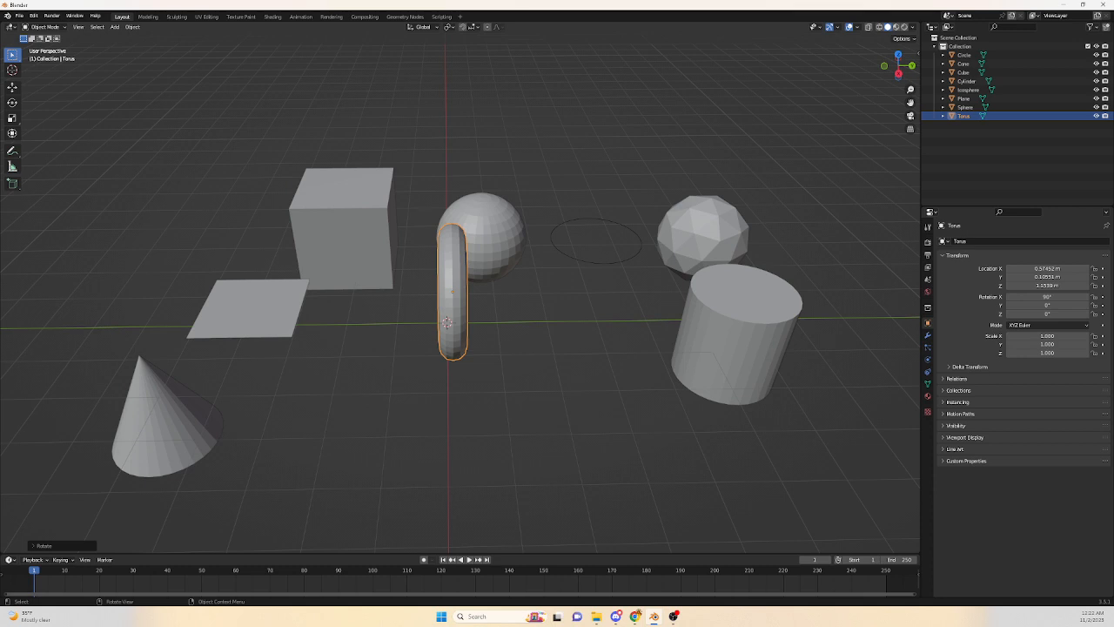
mouse_move(452, 322)
middle_mouse_down()
mouse_move(540, 313)
mouse_move(574, 287)
mouse_move(448, 324)
middle_mouse_up()
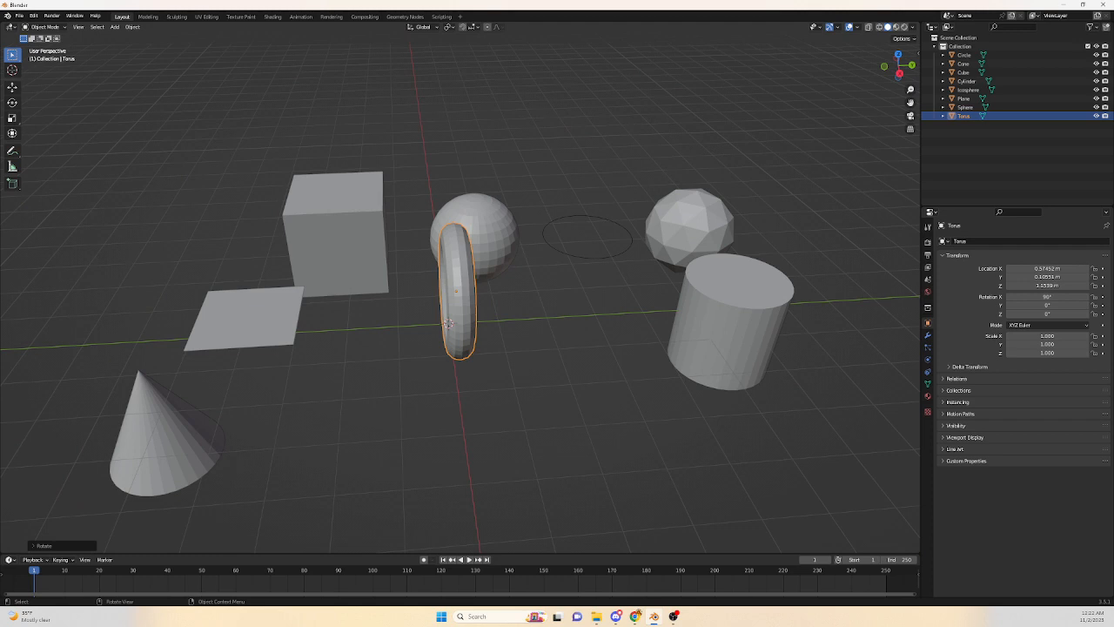
- Undo the torus's 90° rotation
key("ctrl+z")
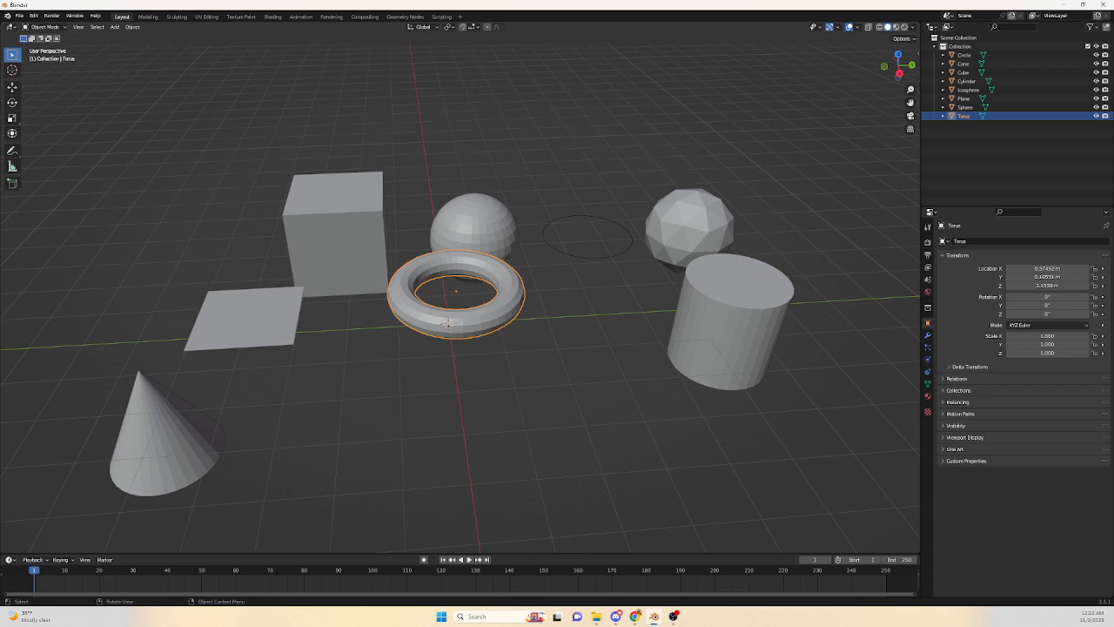
middle_click_drag(460, 270, 443, 332)
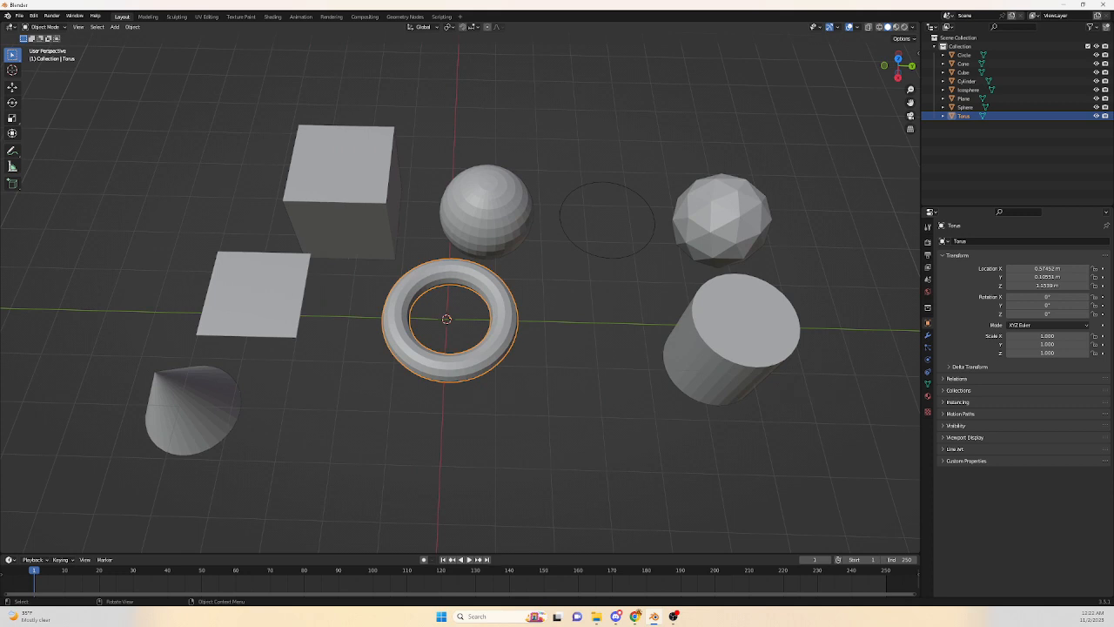
scroll(459, 304, "down", 1)
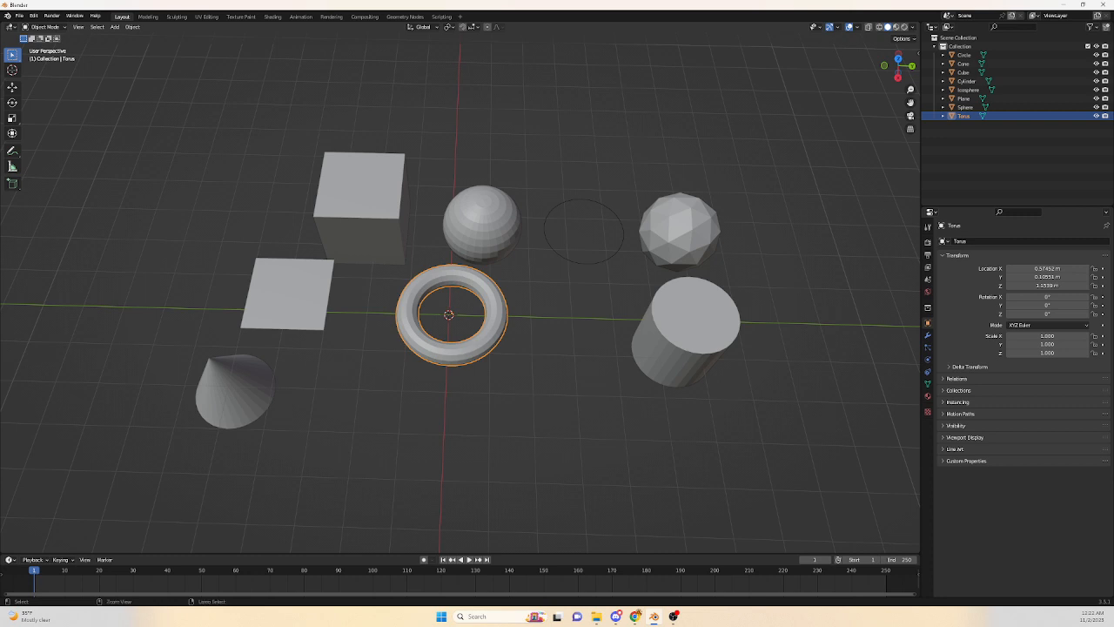
- Copy and paste the torus, and move the copy freely to about X 0.55 m, Y 2.73 m, Z 1.12 m
key("ctrl+c")
key("ctrl+v")
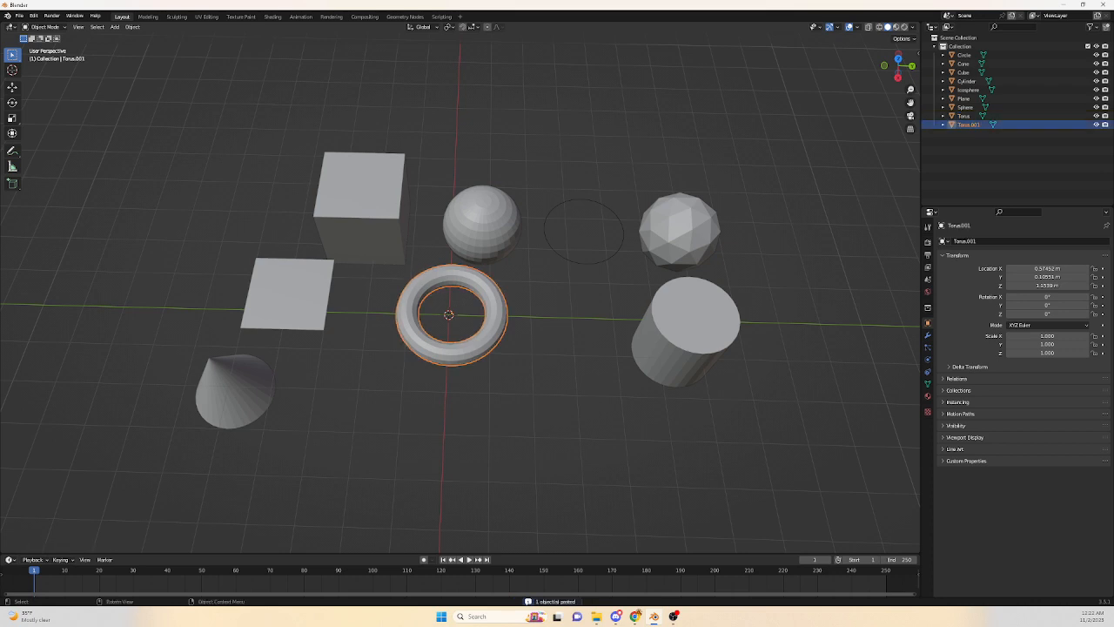
key("g")
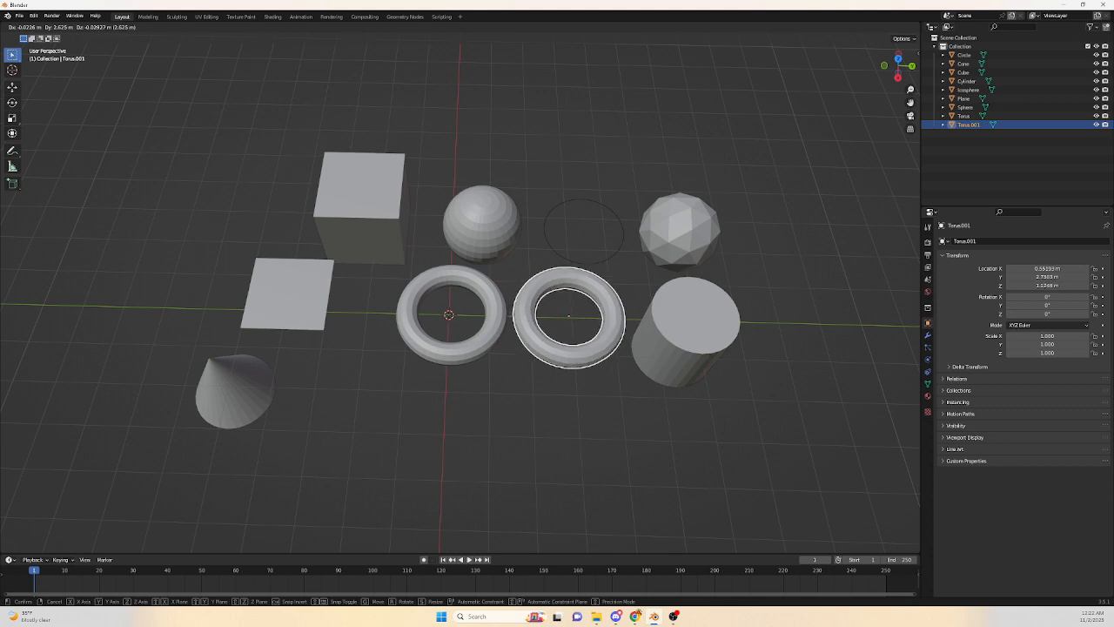
key("Return")
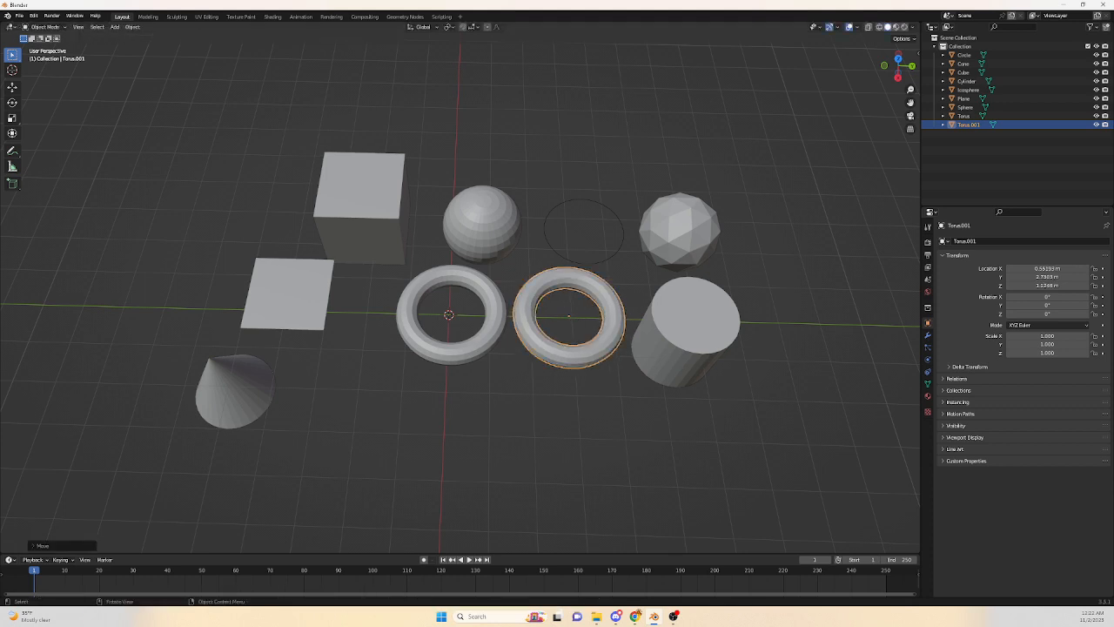
- Shift the torus copy slightly along Y to about 2.7 m with the Move tool, and delete the copy
left_click(12, 87)
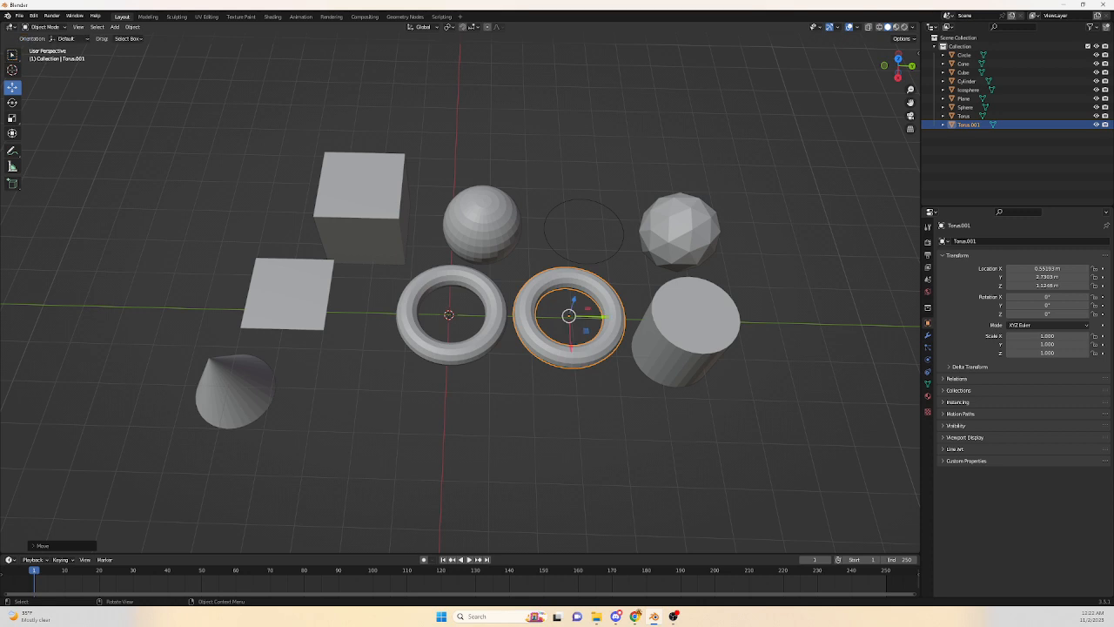
mouse_move(600, 317)
left_mouse_down()
mouse_move(467, 317)
mouse_move(599, 317)
left_mouse_up()
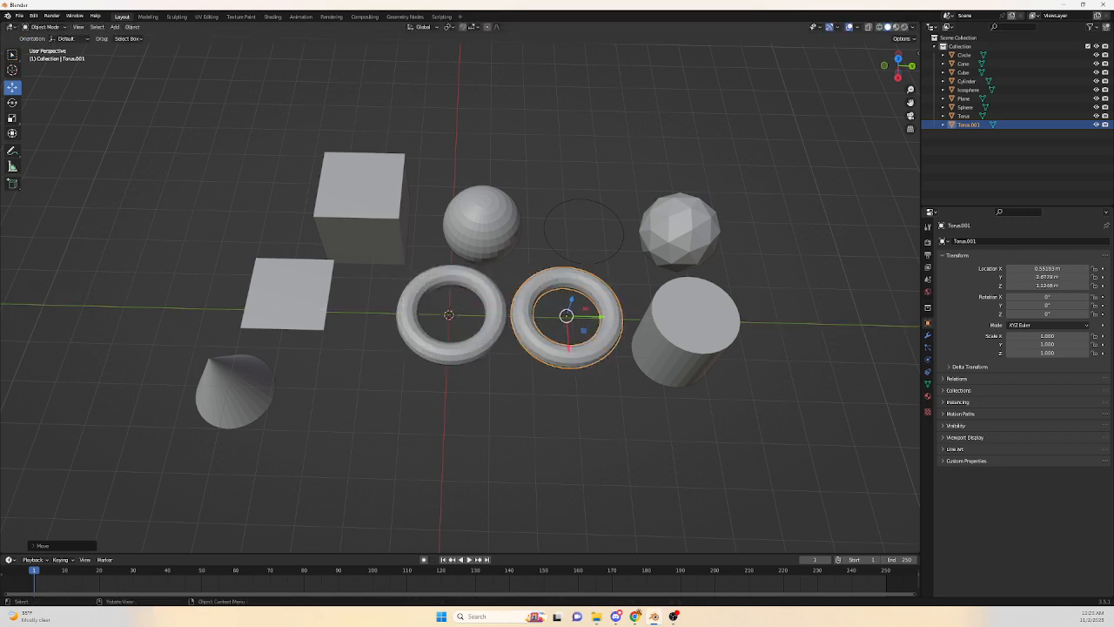
key("Delete")
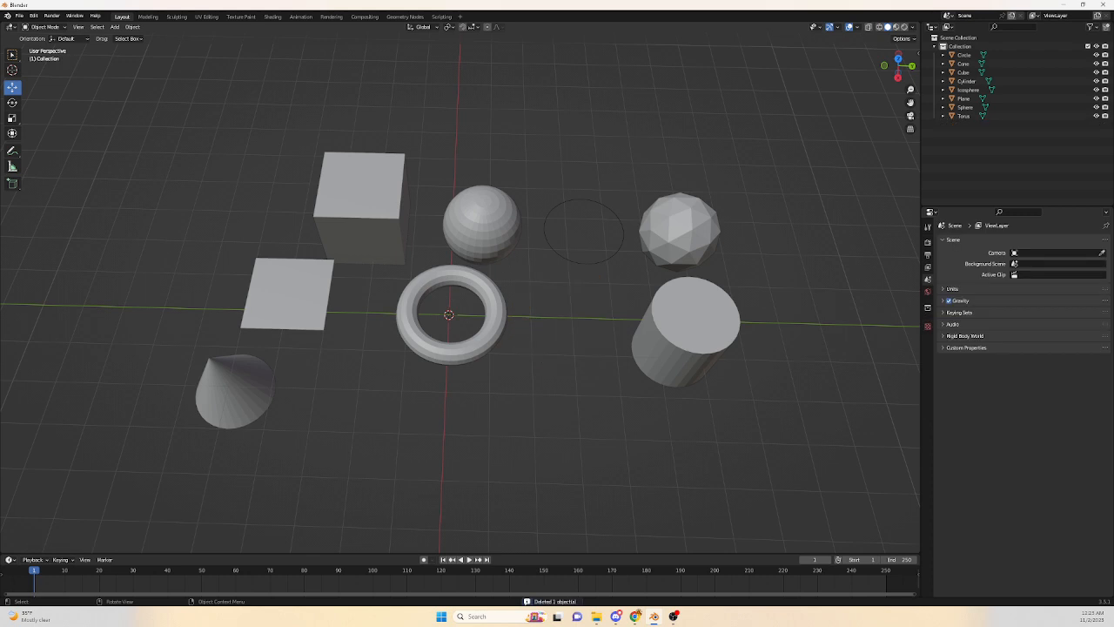
- Select the original torus and scale it uniformly by a factor of 2
mouse_move(448, 314)
middle_mouse_down()
mouse_move(455, 277)
mouse_move(448, 318)
middle_mouse_up()
left_click(448, 319)
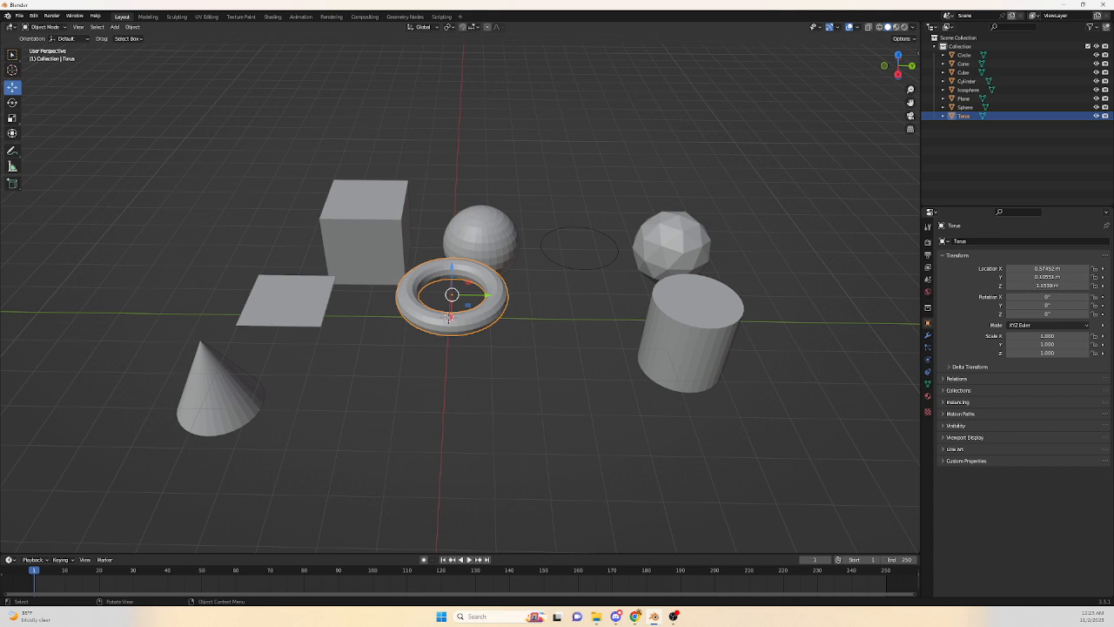
key("s")
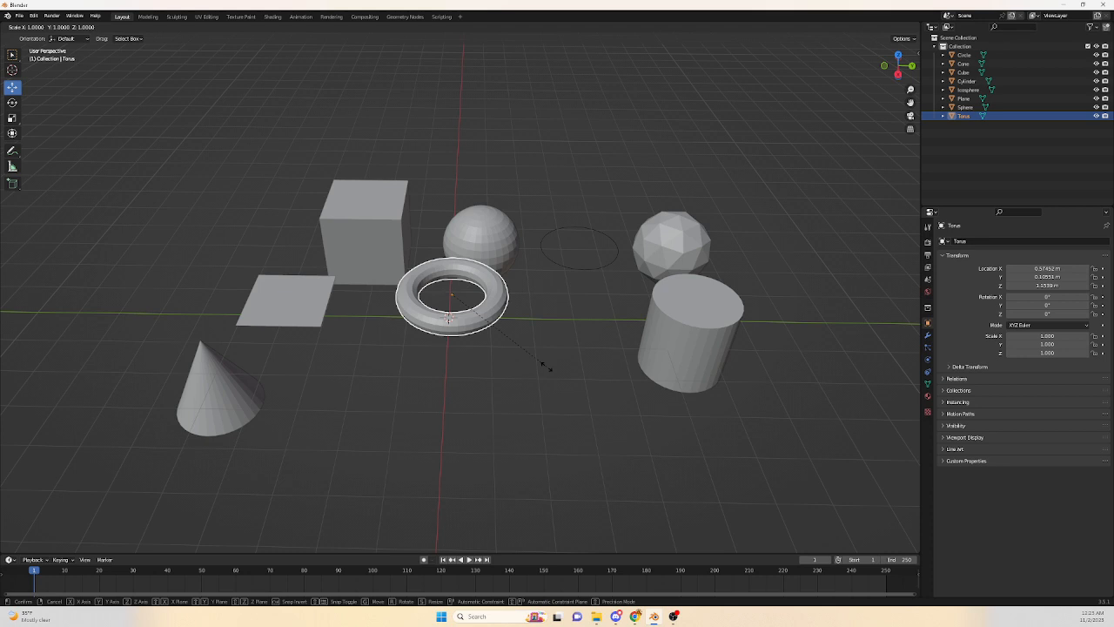
key("2")
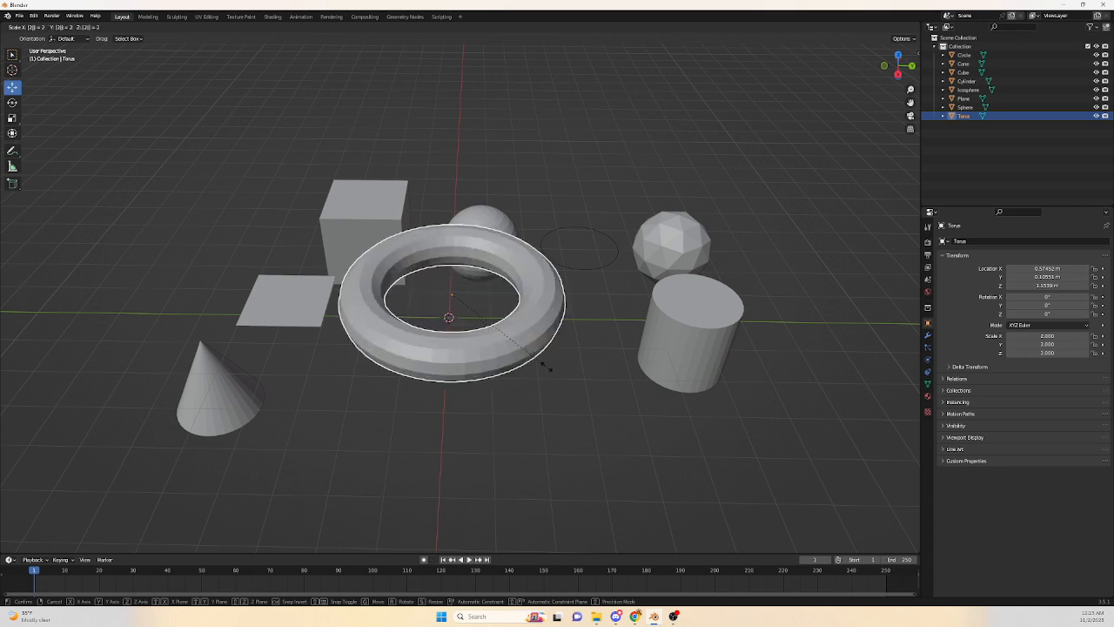
key("Return")
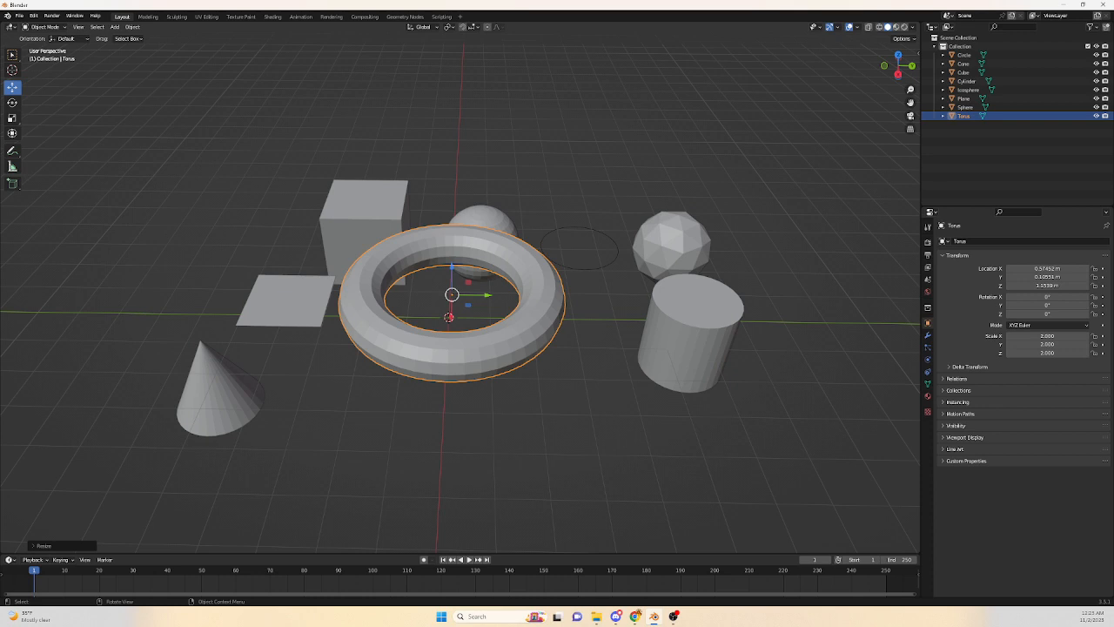
- Scale the enlarged torus uniformly by 0.5, and shrink it further to a scale of 0.5 on all axes
key("s")
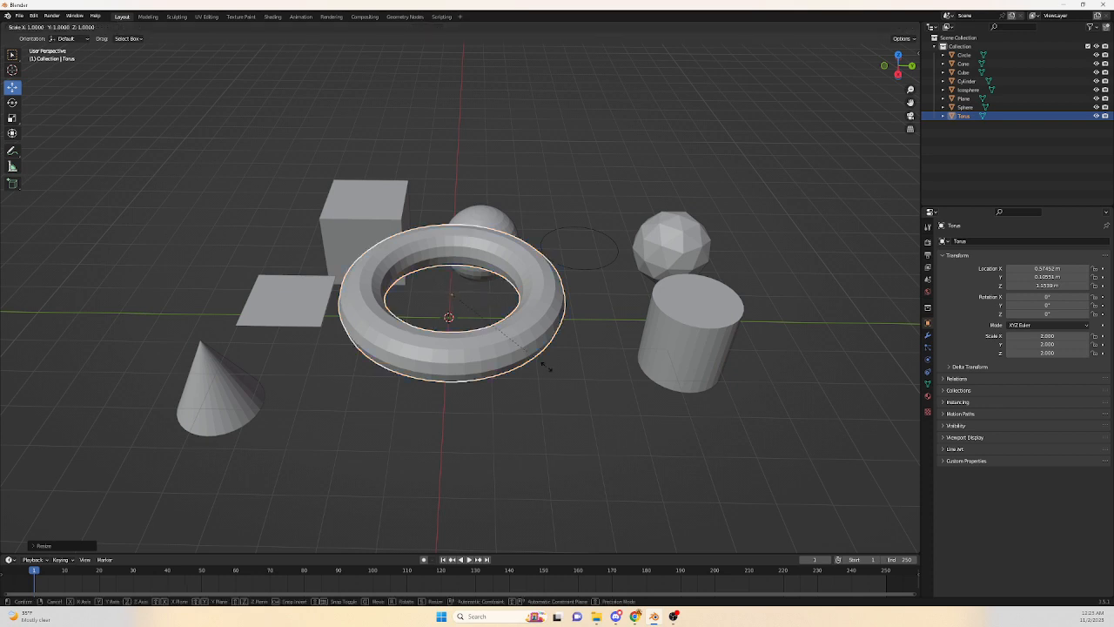
type(".5")
key("Return")
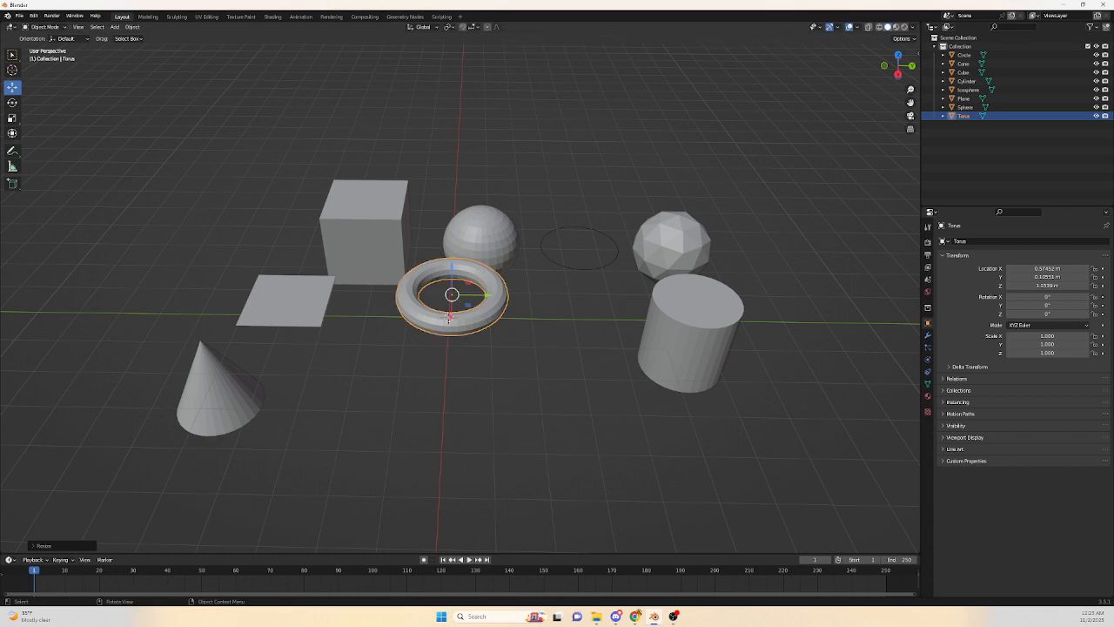
key("ctrl+shift+z")
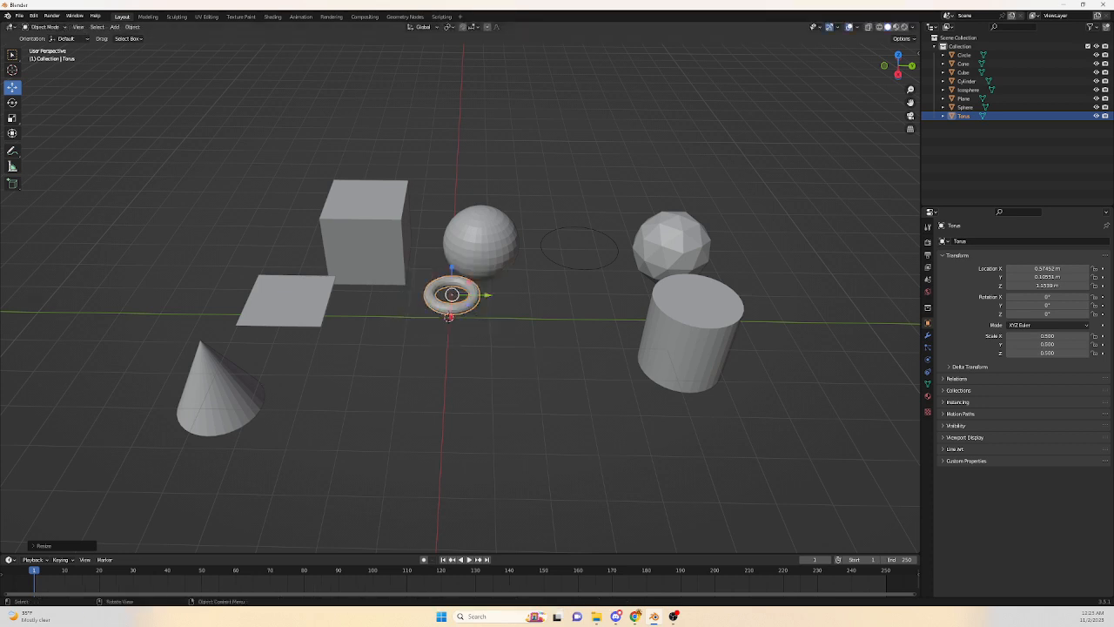
- Scale the shrunken torus uniformly by 2, to a scale of 1 on all axes
key("s")
key("2")
key("Return")
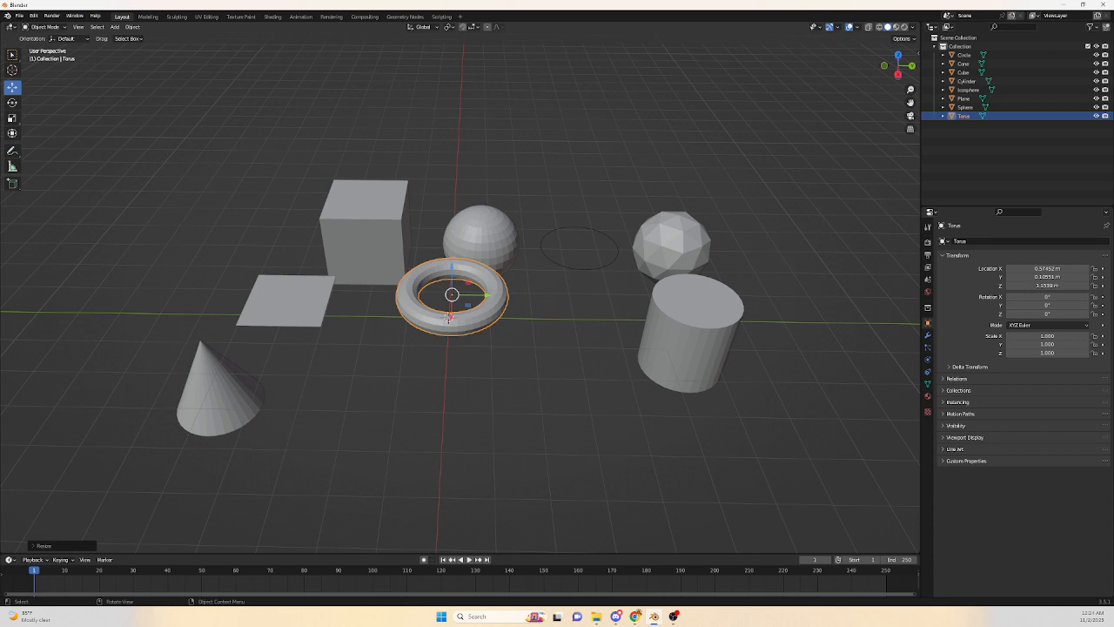
- Scale the torus by 0.5 along the X axis only, and inspect its shape from above
key("s")
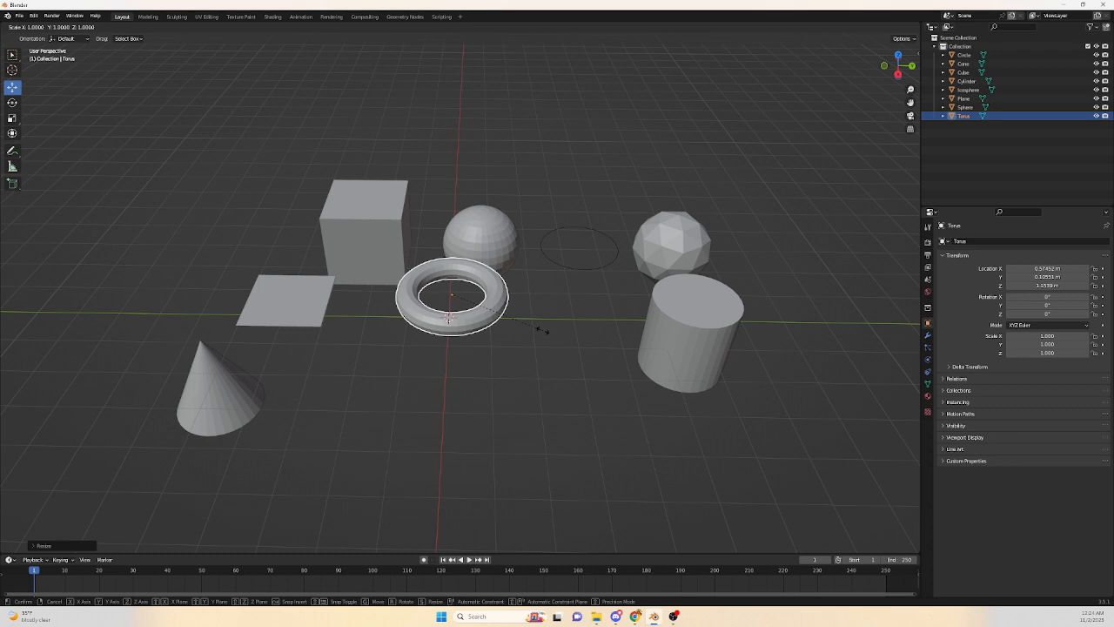
key("x")
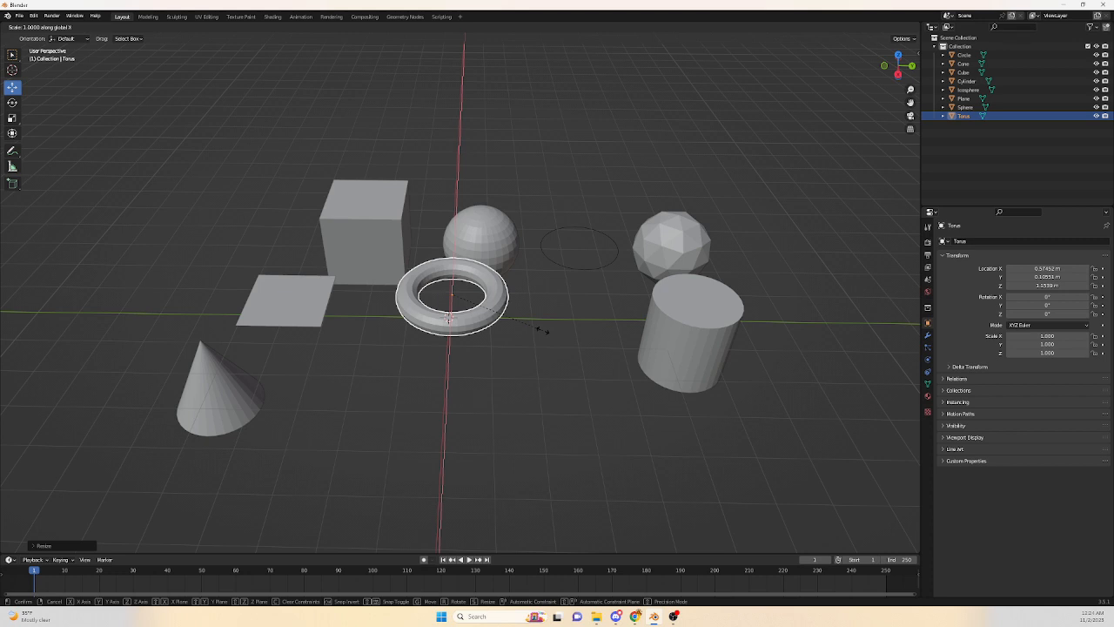
type("0.5")
key("Return")
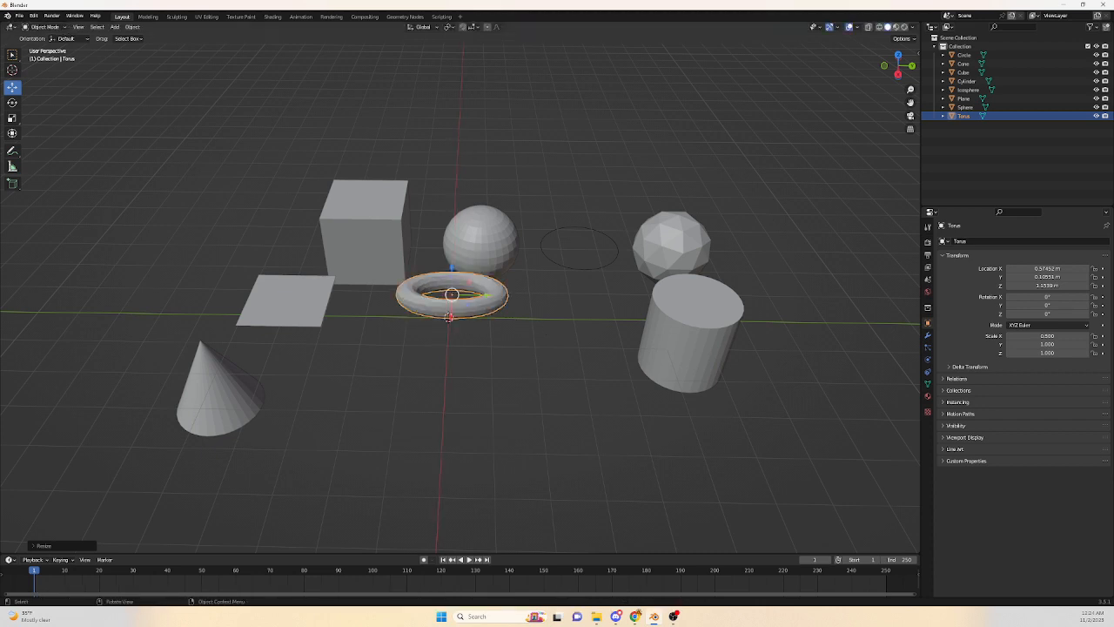
middle_click_drag(460, 366, 469, 337)
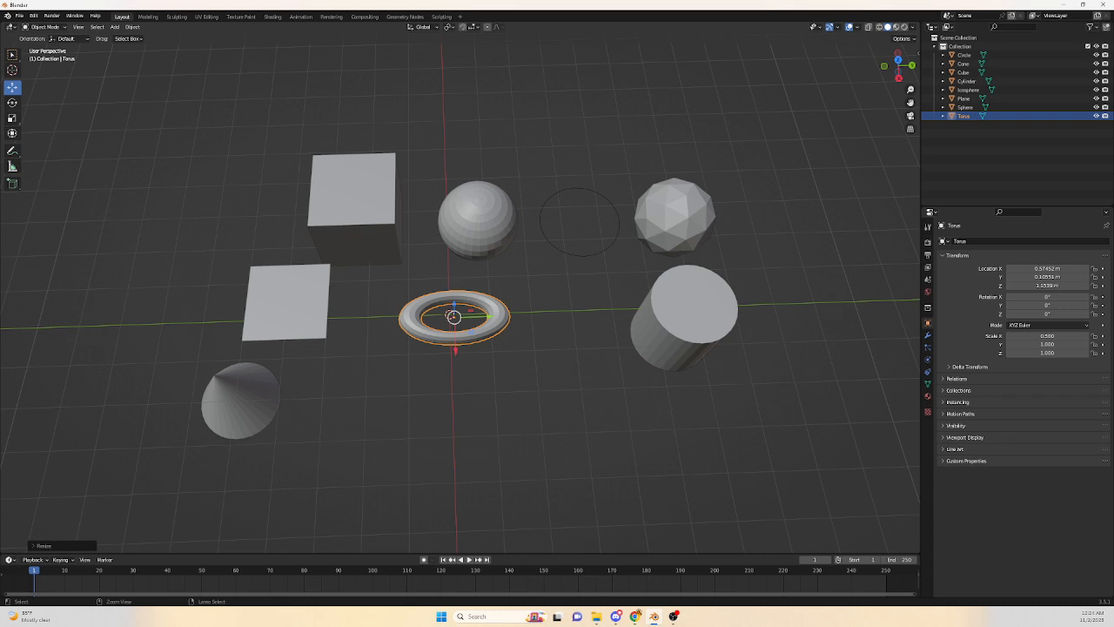
- Undo the torus's X-axis scaling and return to a lower angled perspective view
key("ctrl+z")
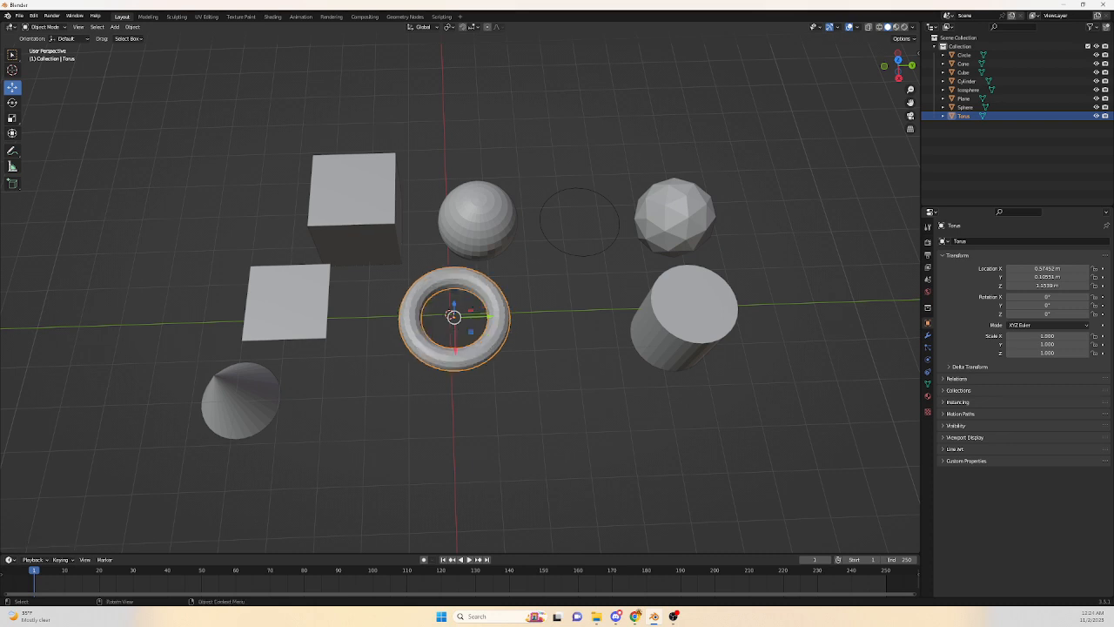
middle_click_drag(452, 317, 447, 324)
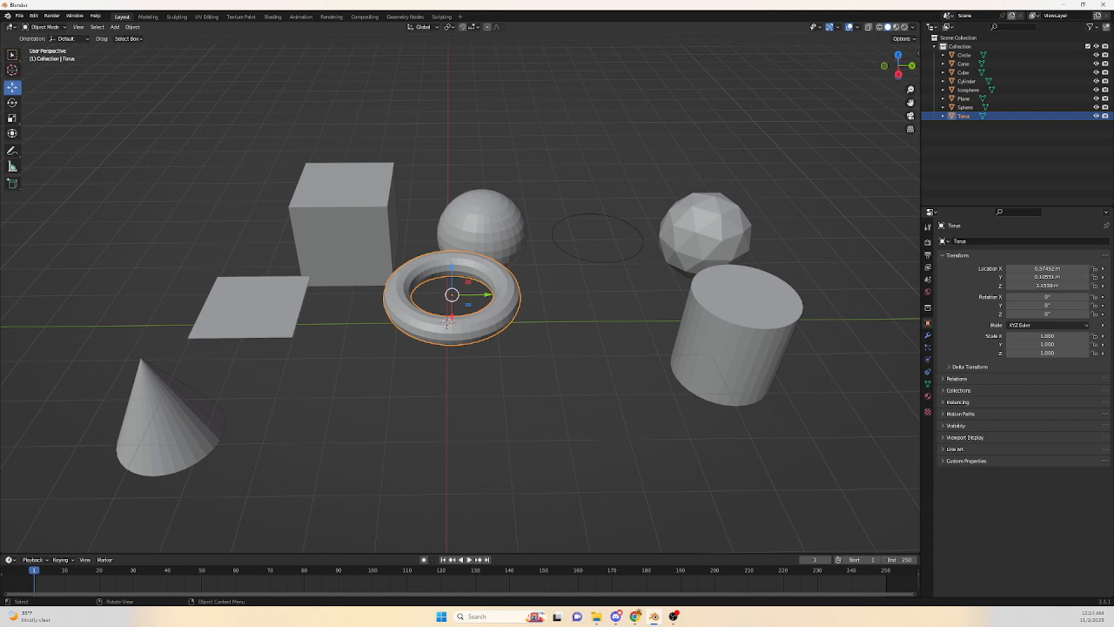
middle_click_drag(446, 322, 454, 369)
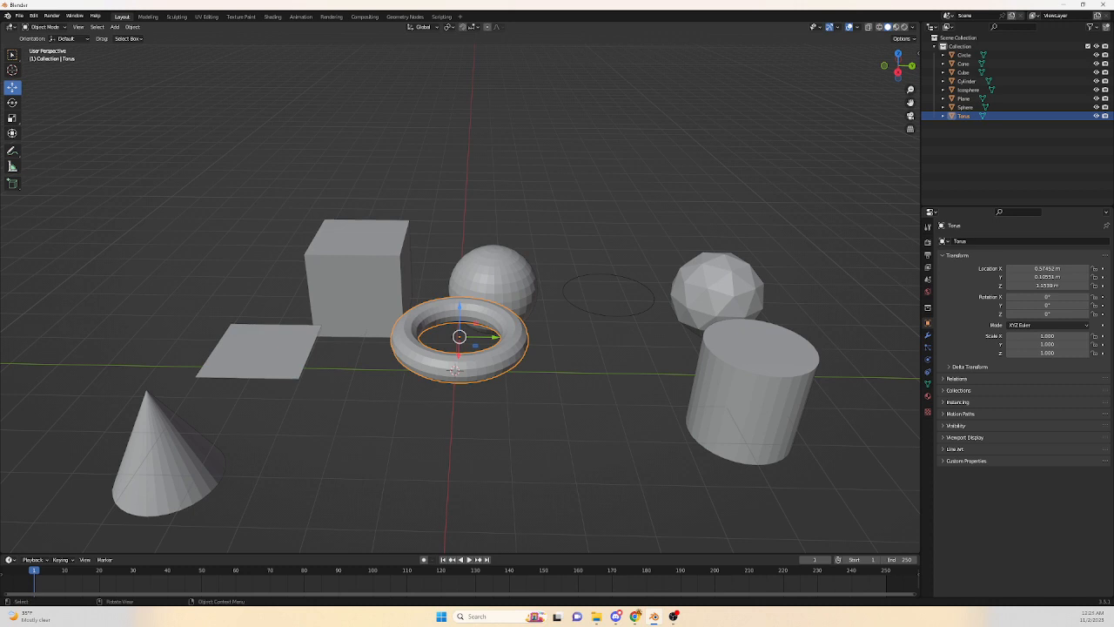